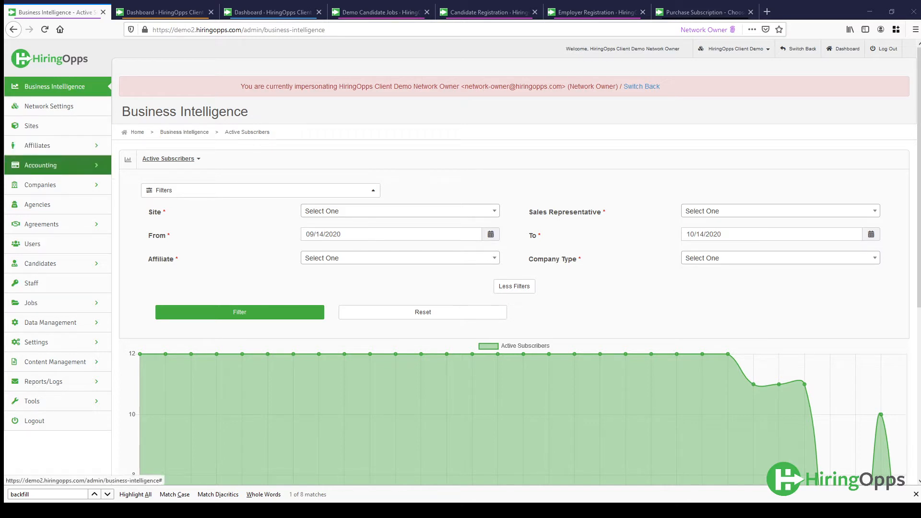
Open the list of recurring plans in the accounting section of the site administration
left_click(71, 166)
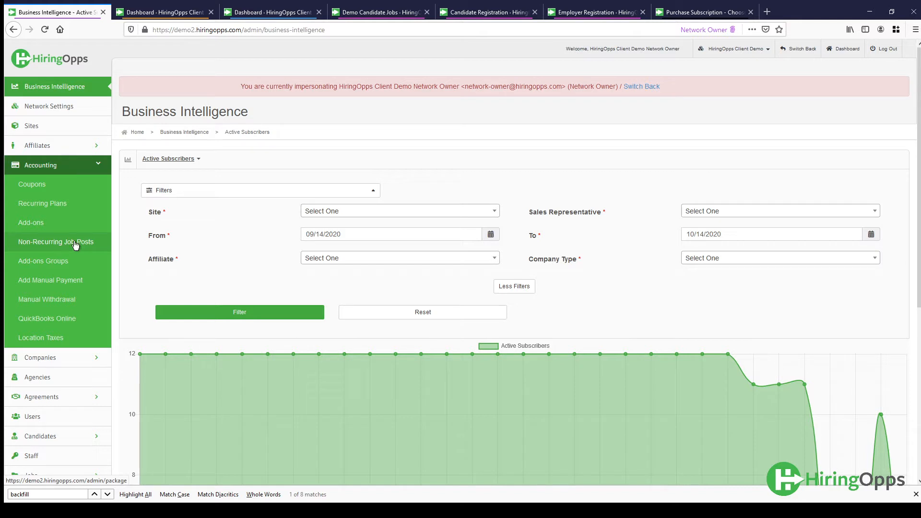
left_click(52, 208)
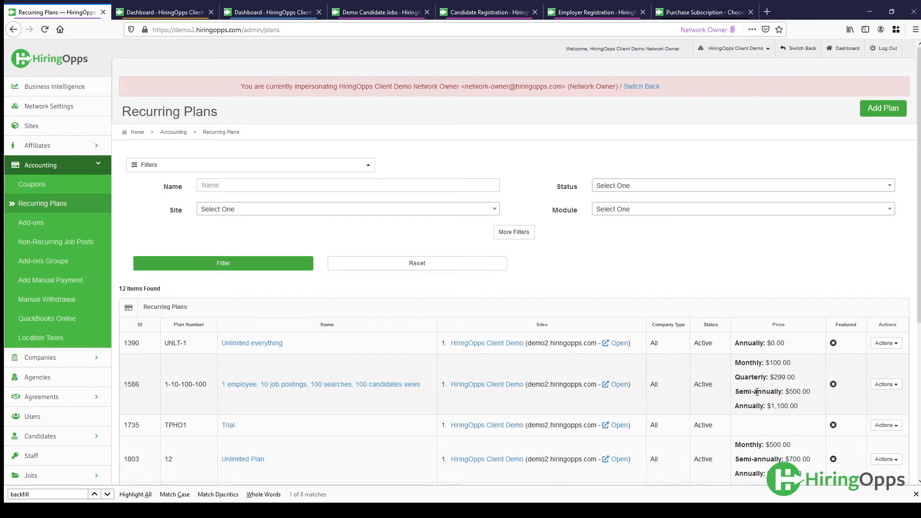
Review the plan comparison on the company's subscription purchase page, including the billing periods offered for the 1-employee, 10-job-postings plan
left_click(683, 13)
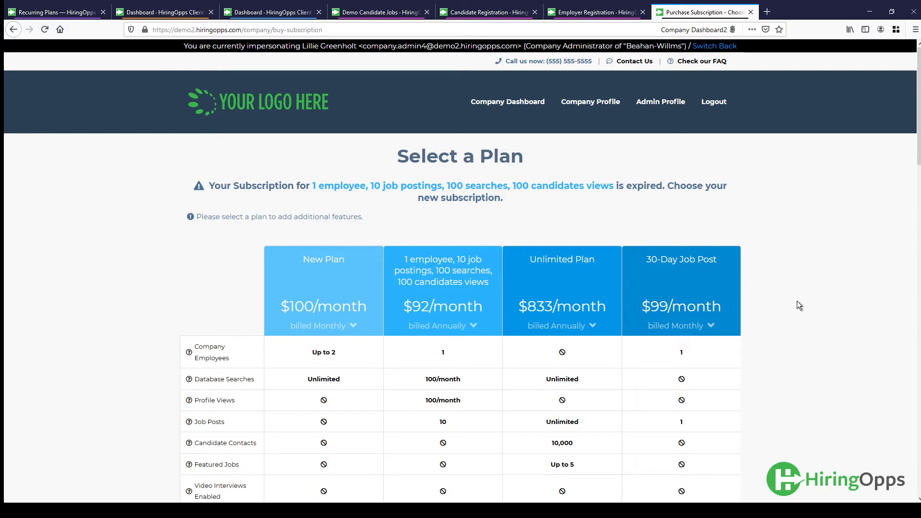
scroll(797, 306, "down", 1)
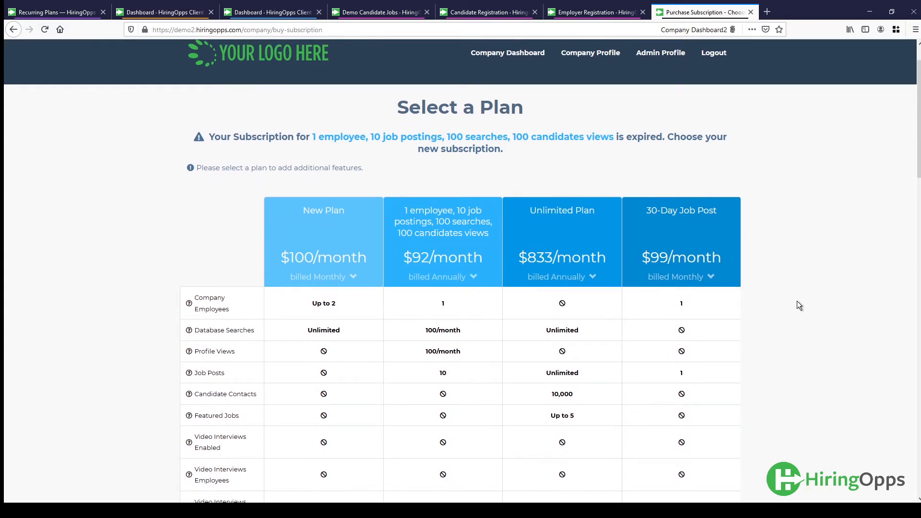
scroll(799, 305, "down", 1)
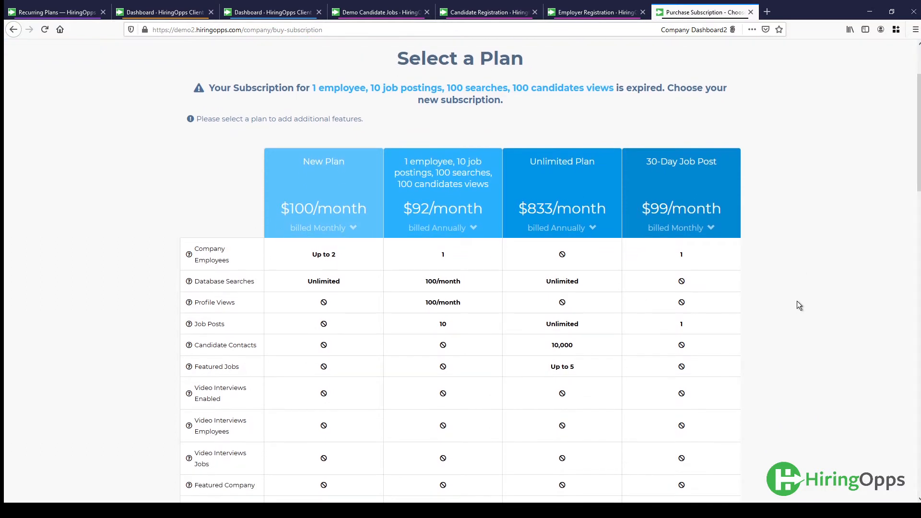
scroll(799, 306, "down", 1)
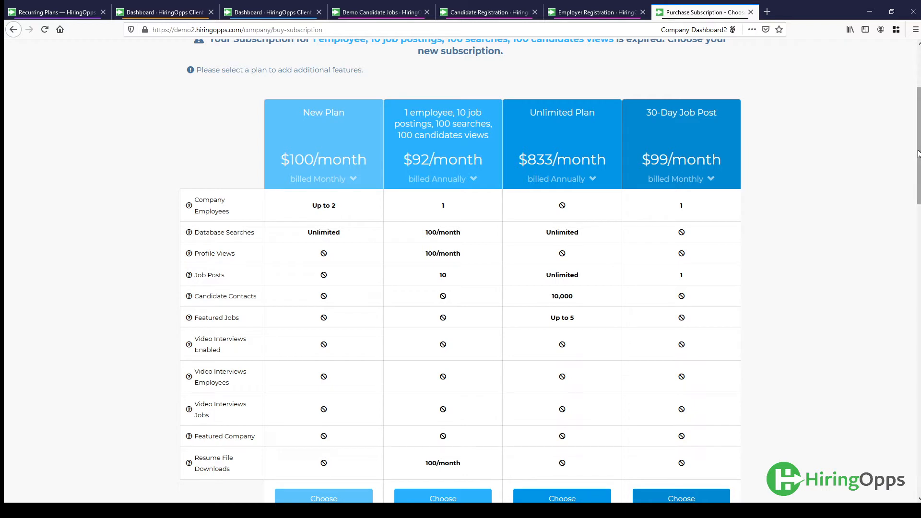
left_click_drag(918, 153, 919, 166)
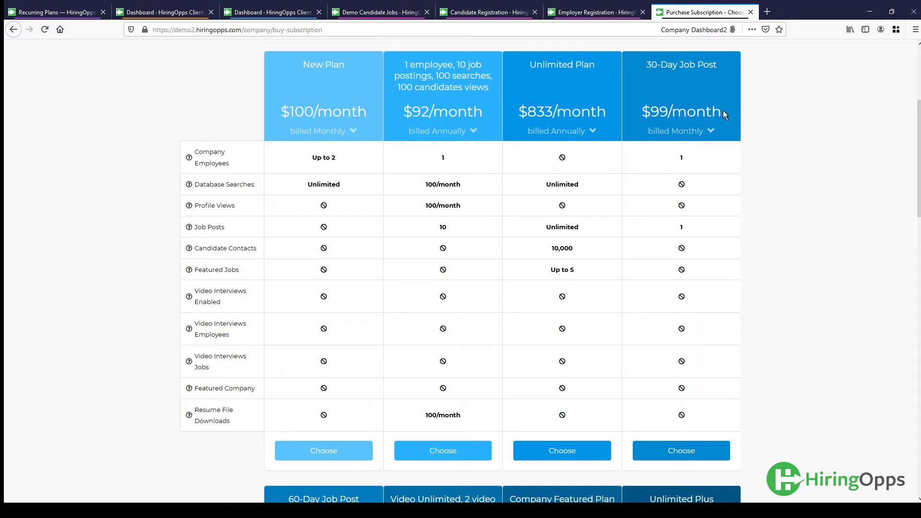
left_click(453, 134)
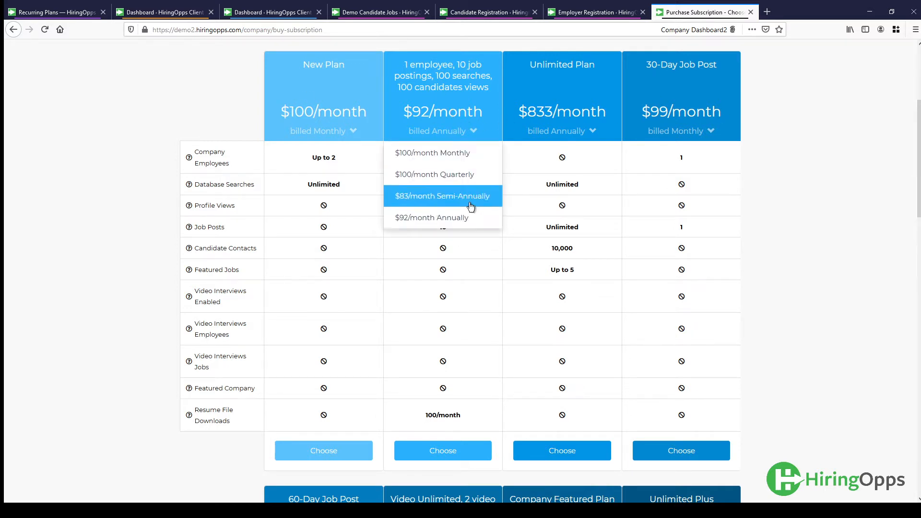
left_click(480, 277)
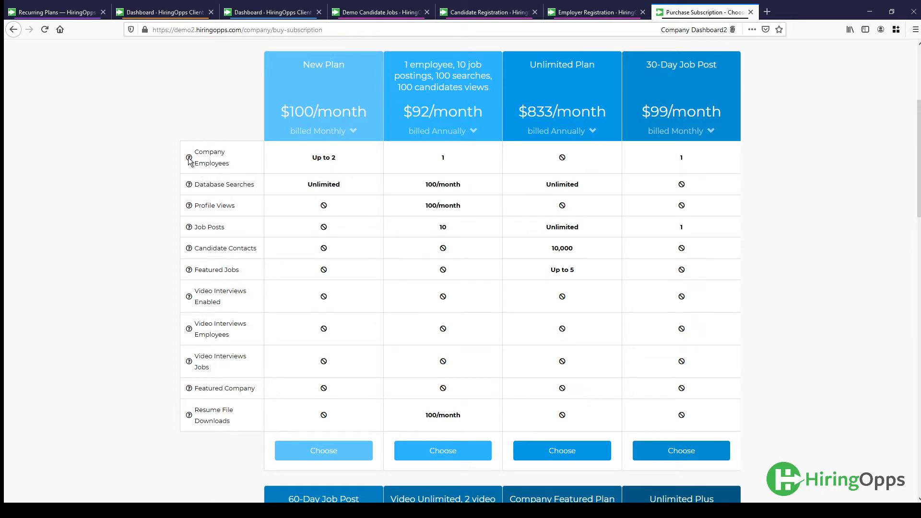
Read the explanations of the plan features on the purchase page, such as Database Searches and Profile Views
mouse_move(189, 160)
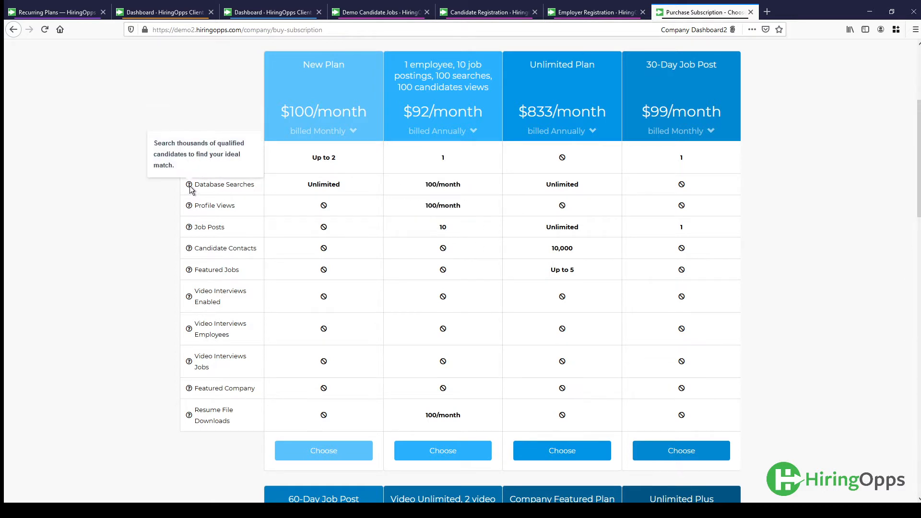
mouse_move(189, 210)
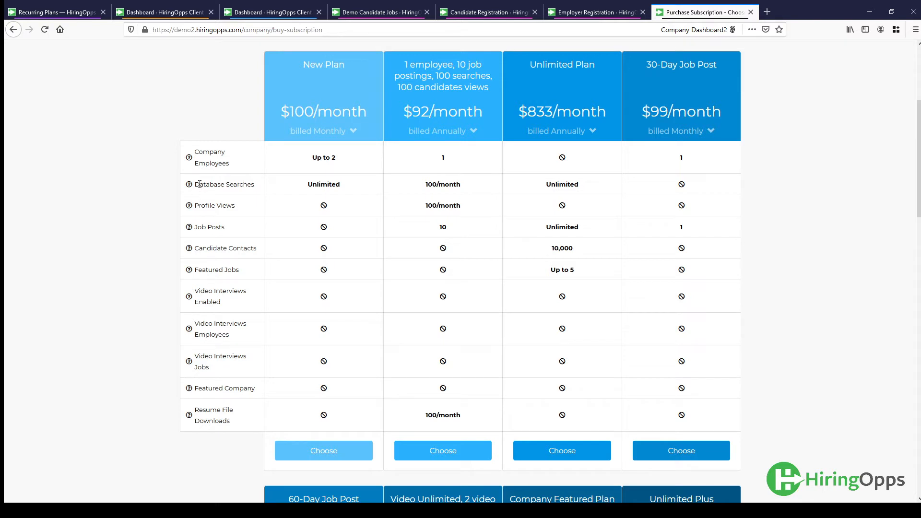
left_click_drag(199, 184, 259, 190)
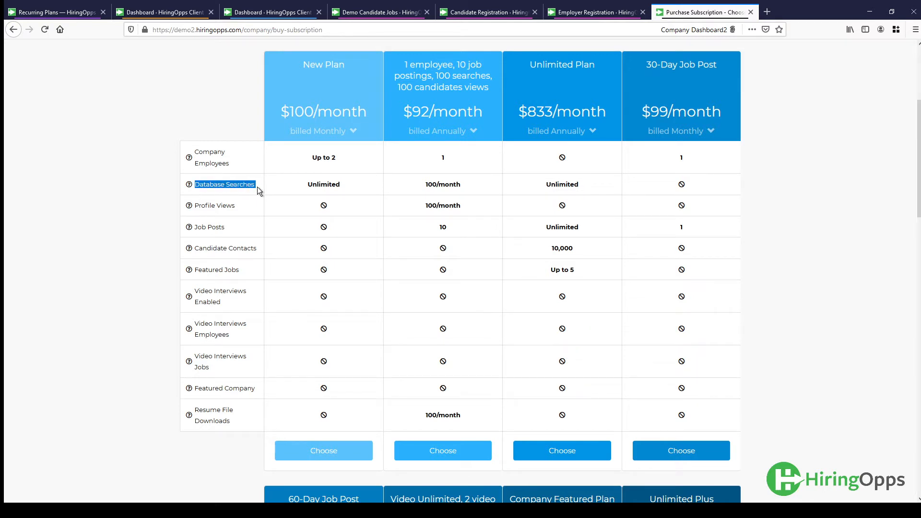
left_click(258, 190)
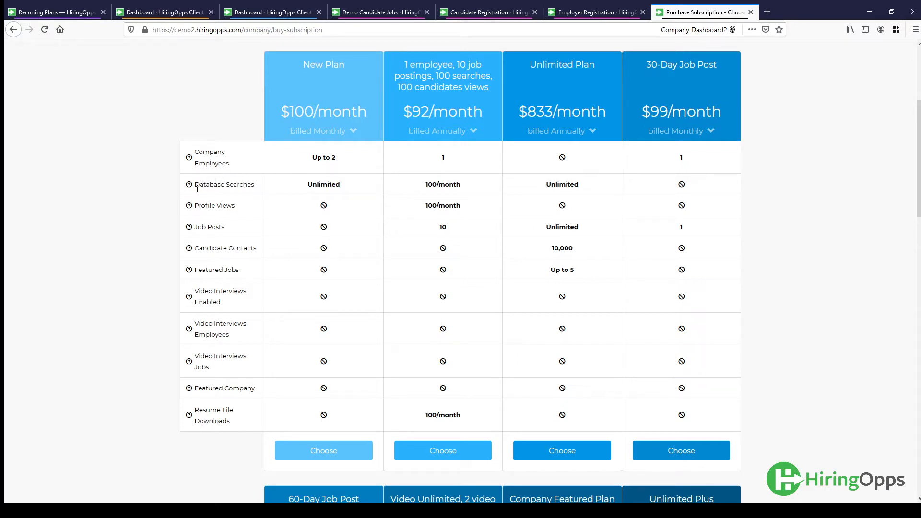
left_click_drag(227, 230, 226, 234)
Return to the recurring plans list in the administration and start adding a new plan
left_click(52, 15)
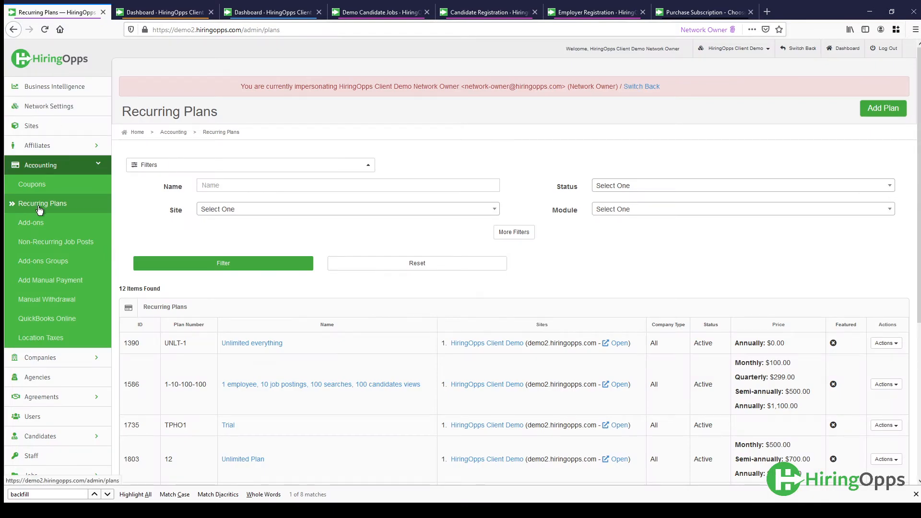
scroll(789, 339, "down", 1)
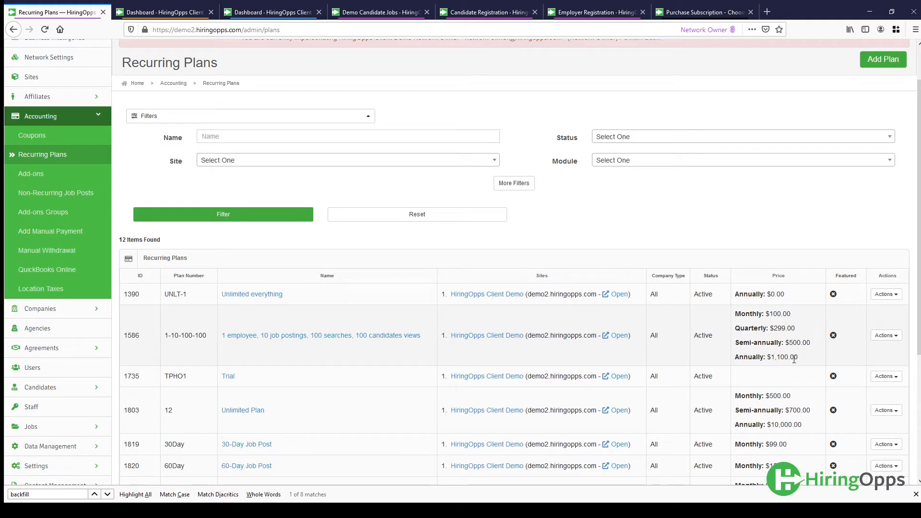
scroll(794, 360, "up", 1)
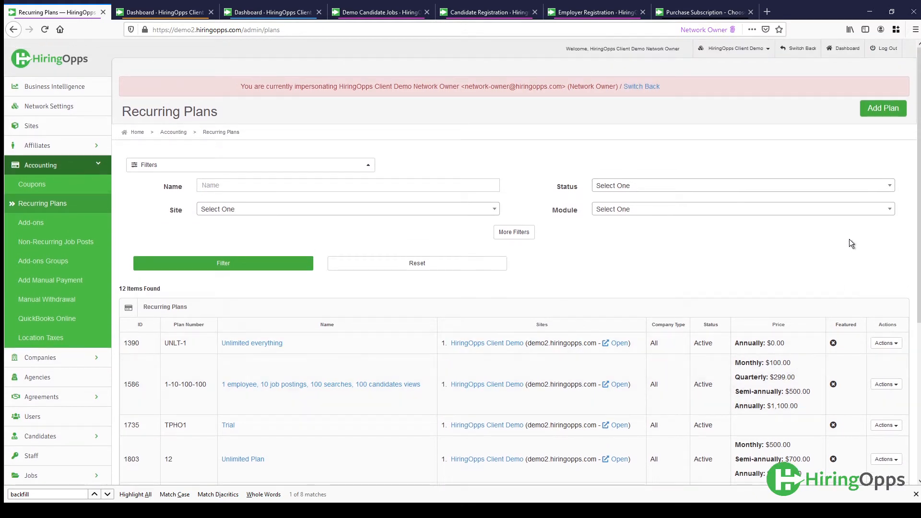
left_click(899, 117)
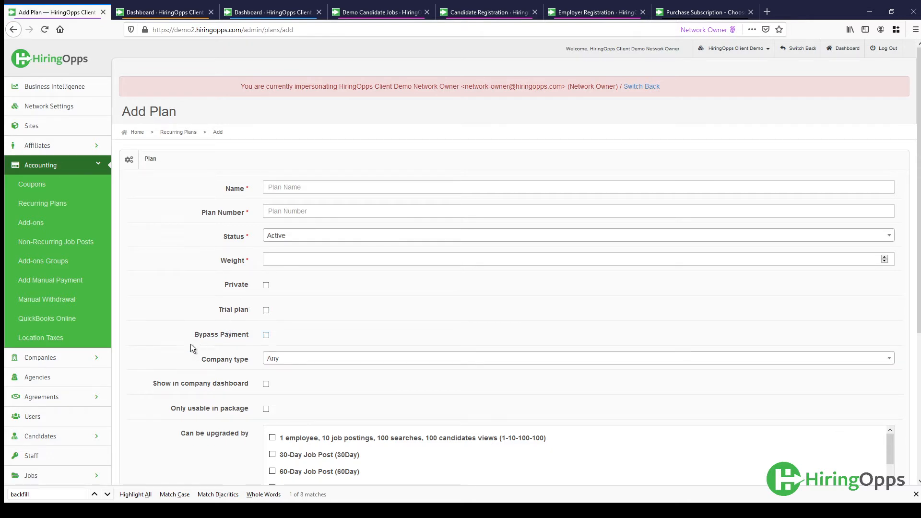
Name the new plan "Testing Plan" and give it the plan number "TestingPlan"
left_click(281, 189)
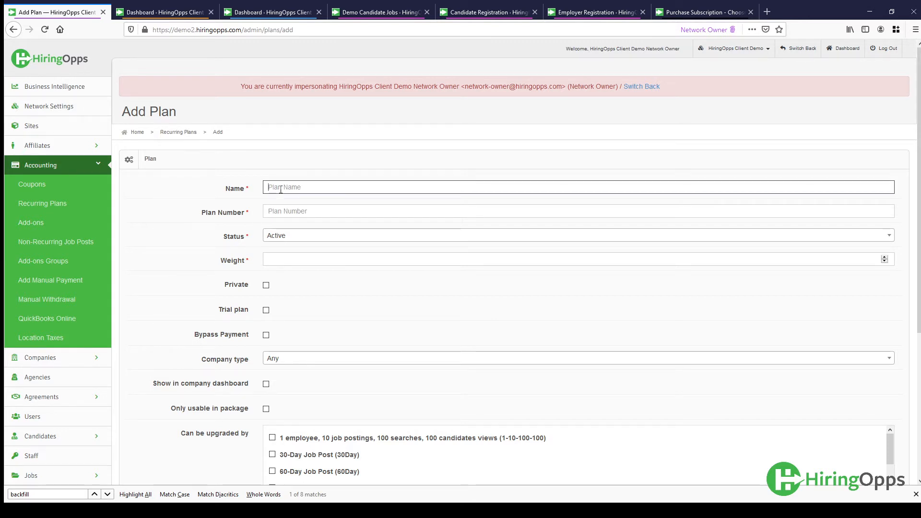
type("Testing Plan")
left_click(286, 213)
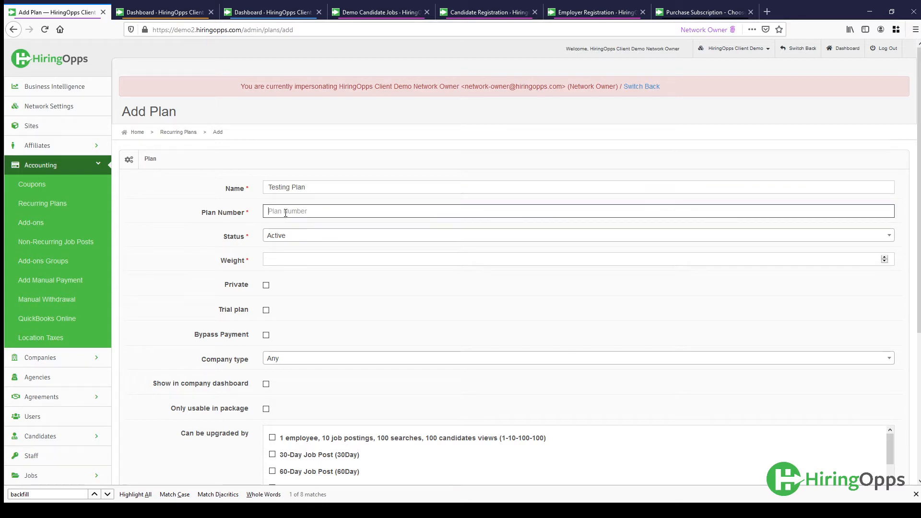
type("TestingPlan")
Check the plan order on the subscription purchase page and set the new plan's weight to 5
left_click(304, 253)
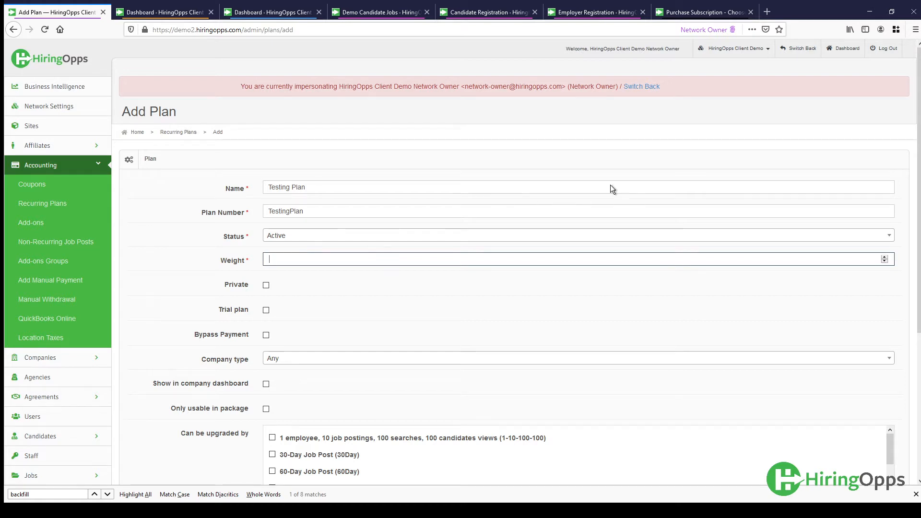
left_click(696, 15)
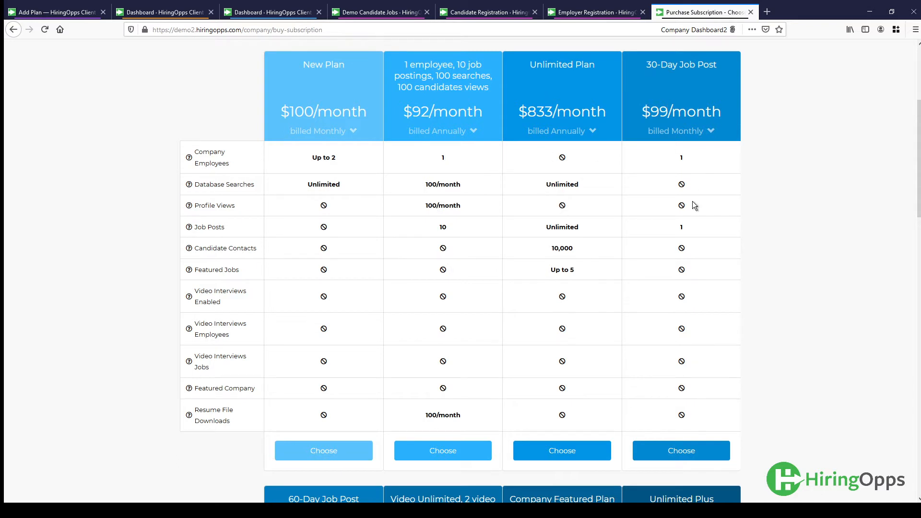
left_click(64, 15)
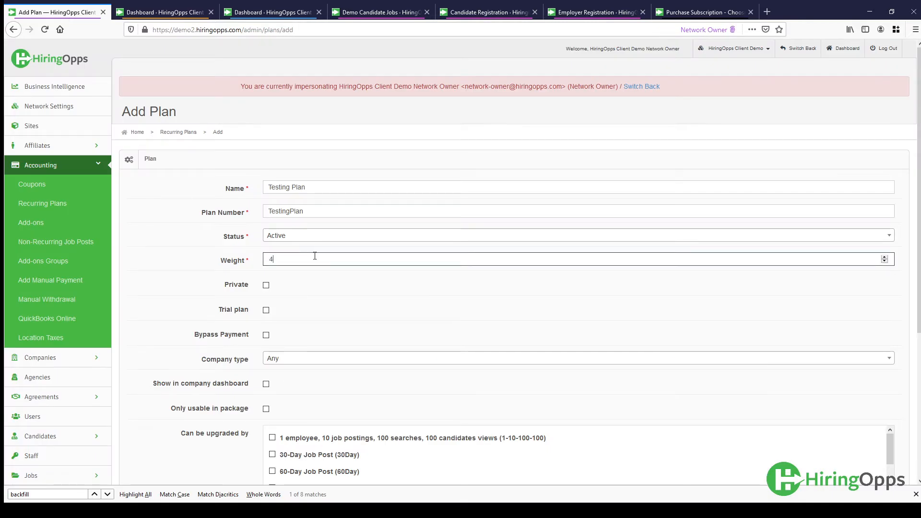
scroll(315, 256, "up", 1)
scroll(311, 292, "down", 2)
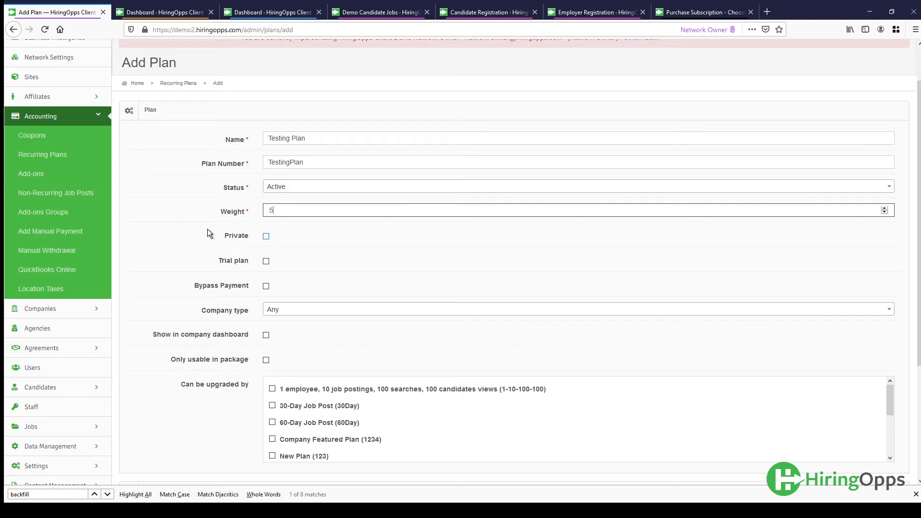
Toggle the Trial plan option on and off to compare the plan availability and plan pricing sections
left_click(266, 261)
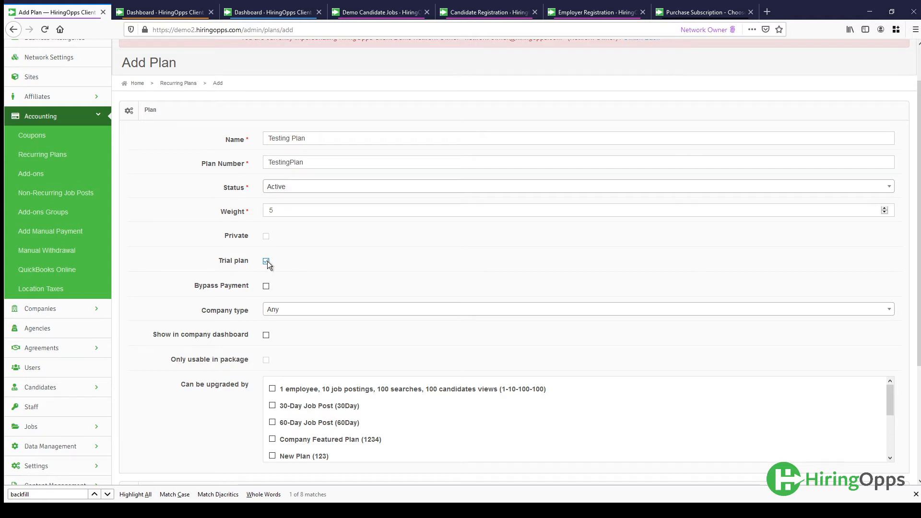
scroll(267, 261, "down", 2)
scroll(197, 297, "down", 1)
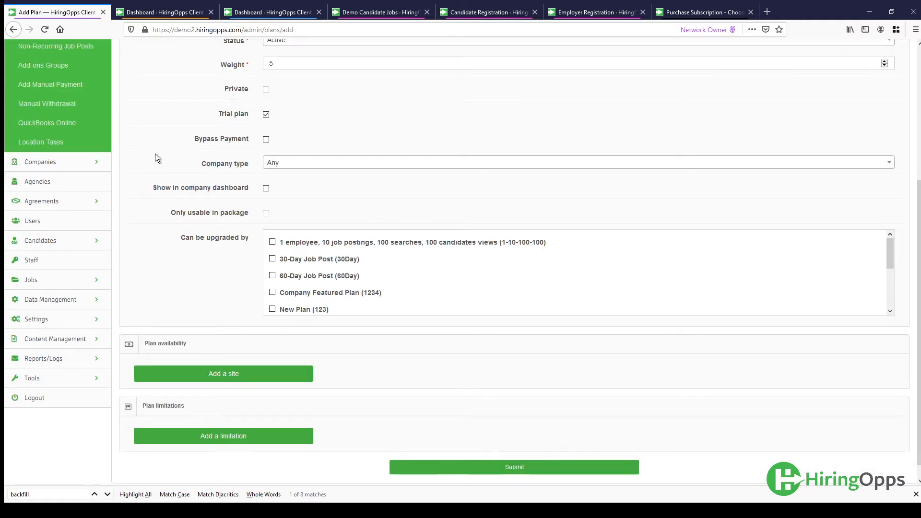
left_click(266, 115)
left_click(266, 115)
left_click(267, 115)
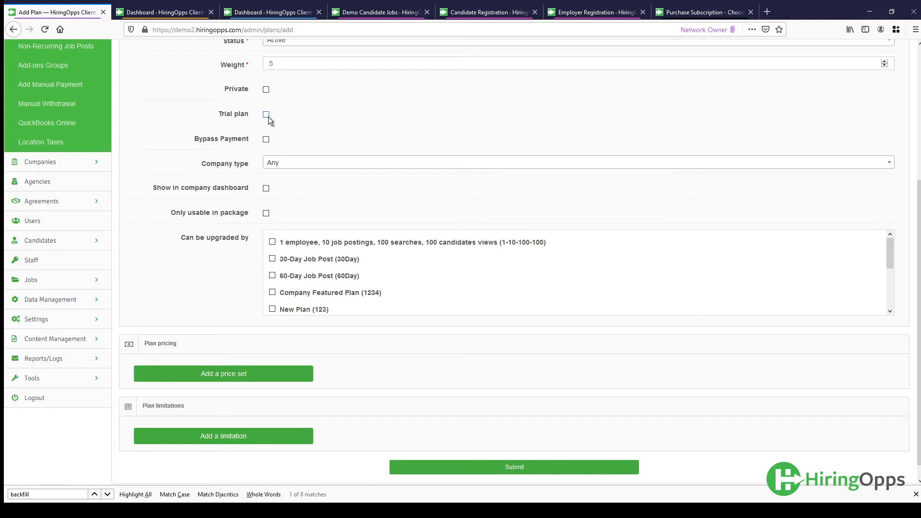
Compare the company type choices in the plan form with those on the employer registration page
left_click(300, 168)
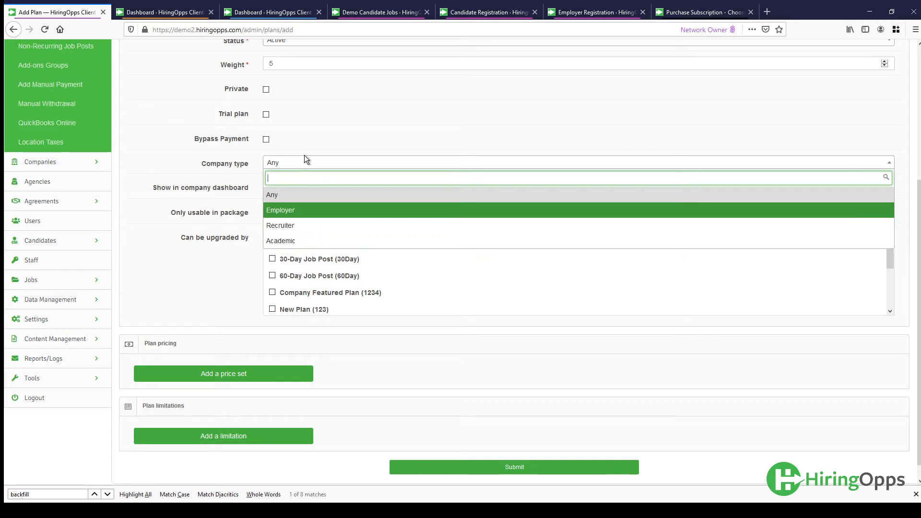
left_click(307, 167)
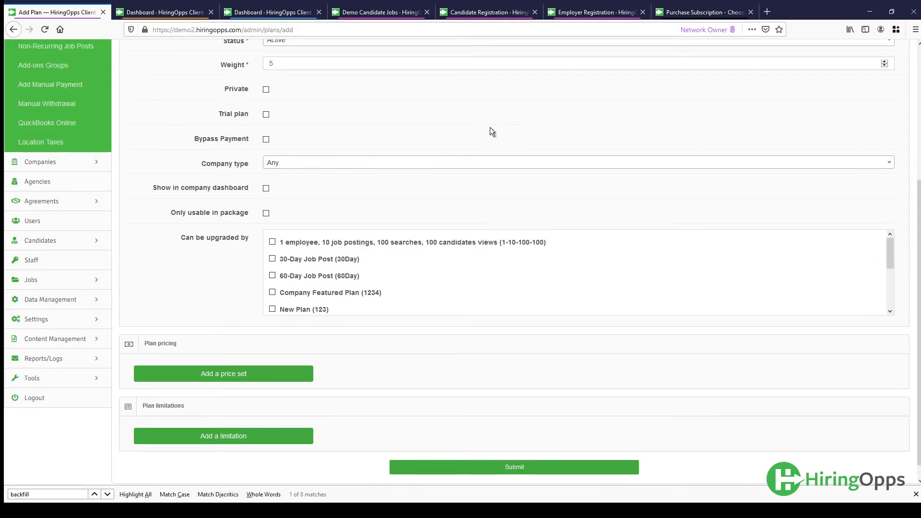
left_click(594, 13)
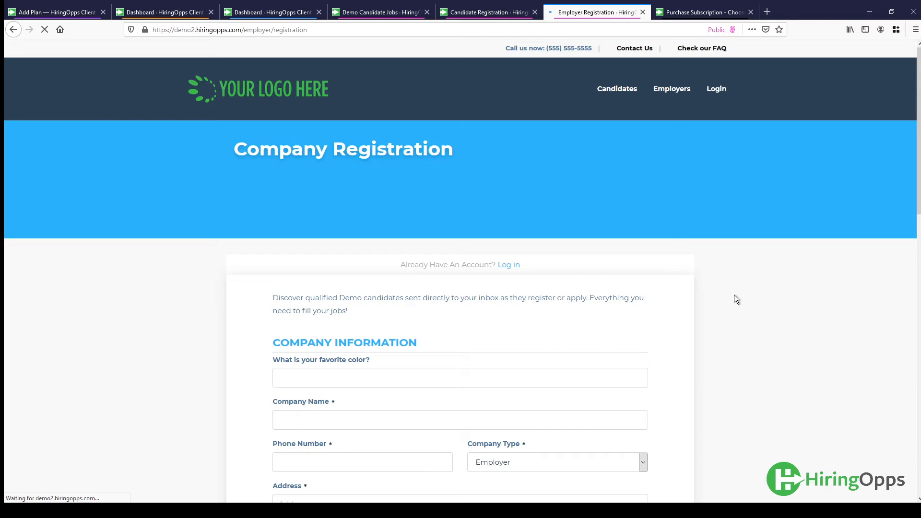
scroll(520, 278, "down", 4)
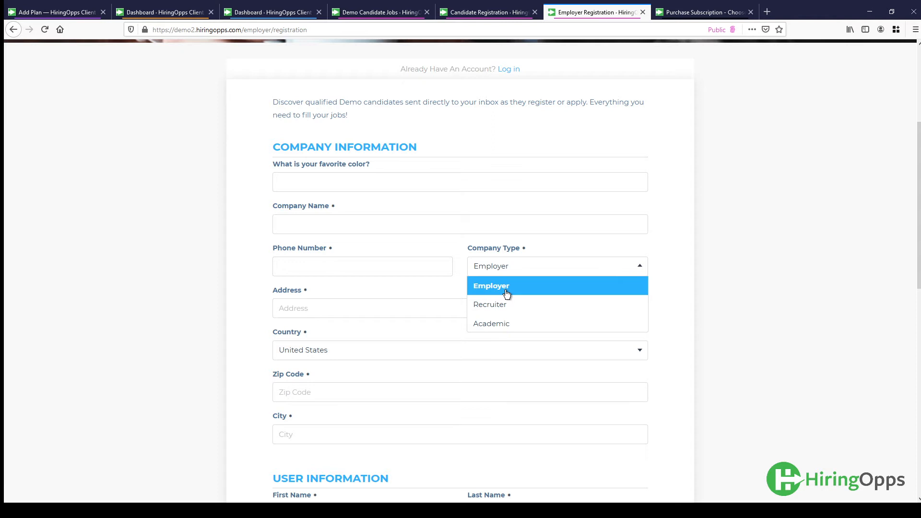
left_click(56, 14)
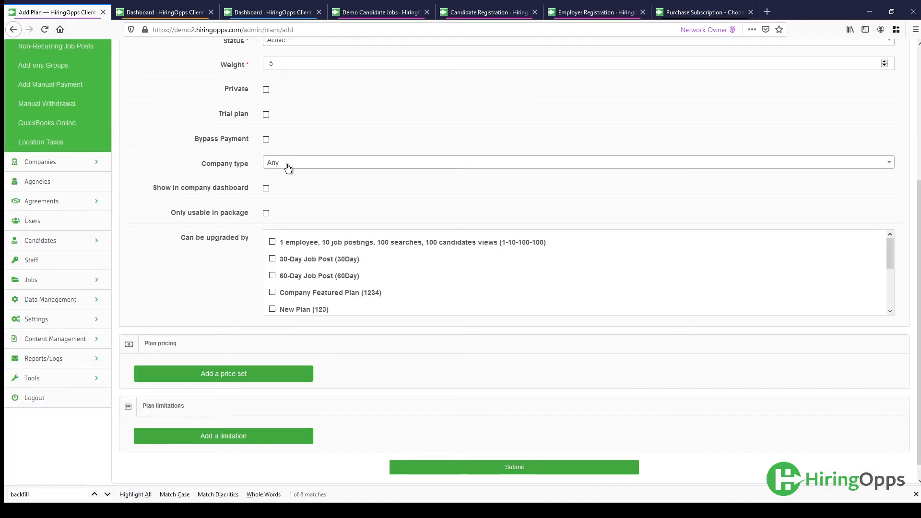
Try the Show in company dashboard option and look through the plans listed under Can be upgraded by
left_click(266, 188)
left_click(266, 189)
scroll(409, 257, "down", 4)
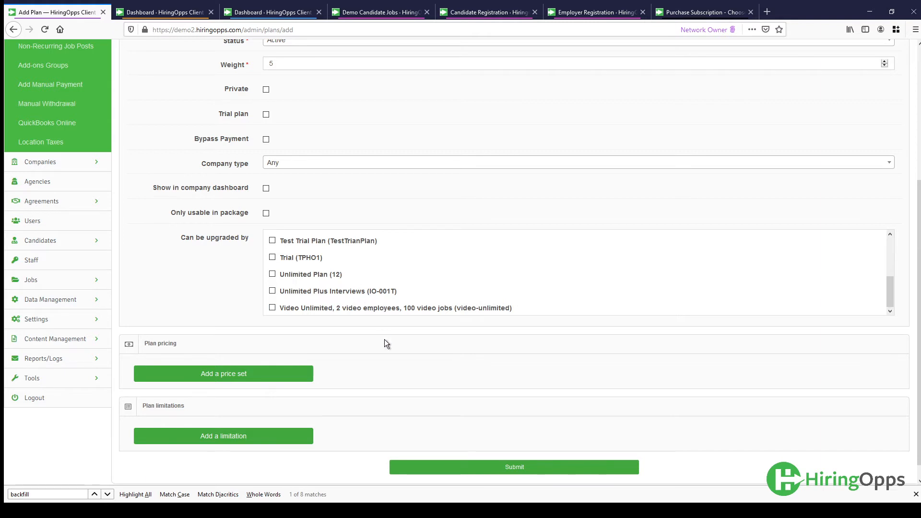
Add a price set to the plan's pricing section and bring its billing period fields into view
scroll(384, 339, "down", 1)
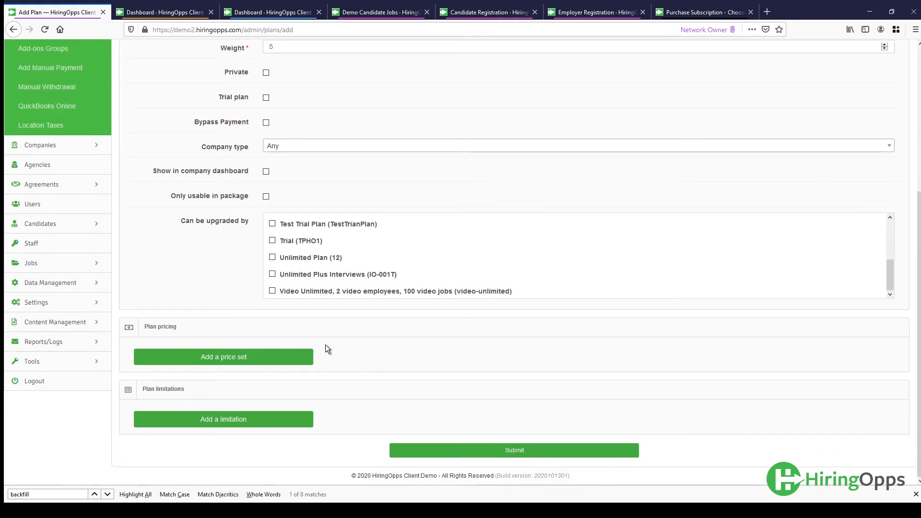
left_click(213, 356)
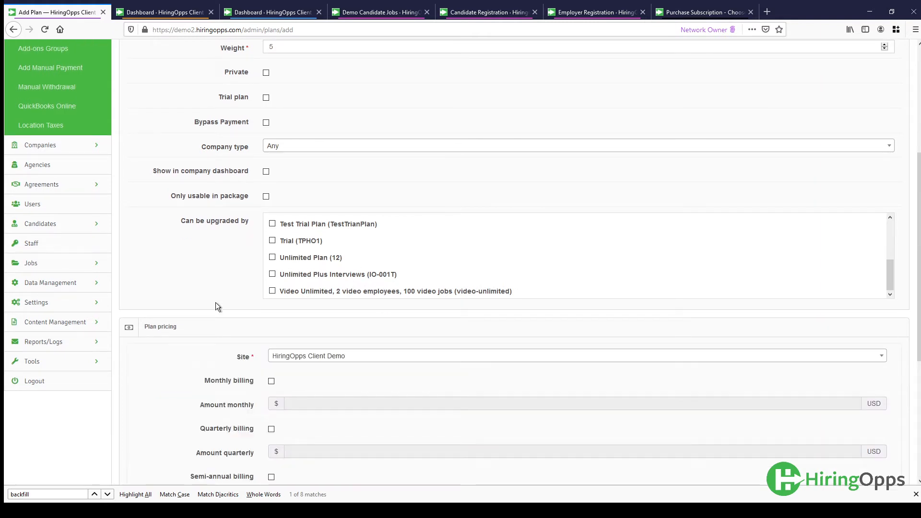
scroll(215, 307, "down", 3)
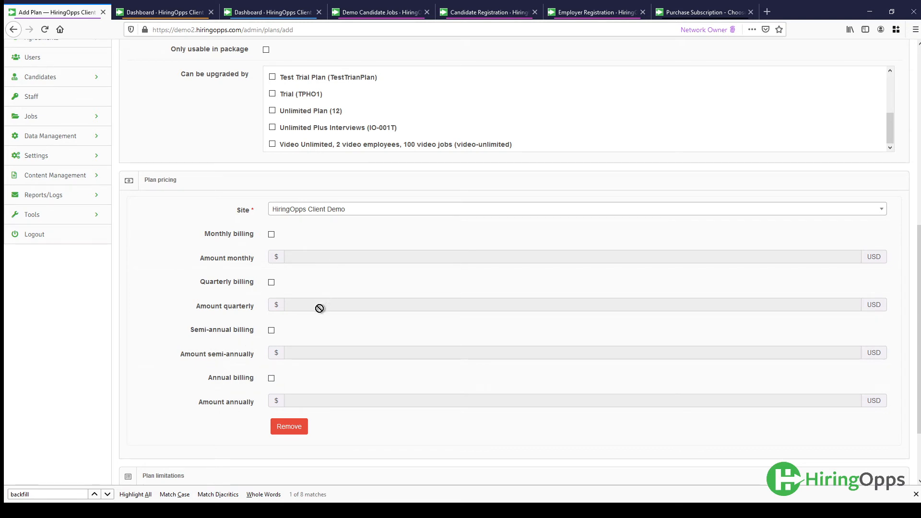
Enable monthly billing at 100 USD and annual billing at 1000 USD for the HiringOpps Client Demo site
left_click(271, 235)
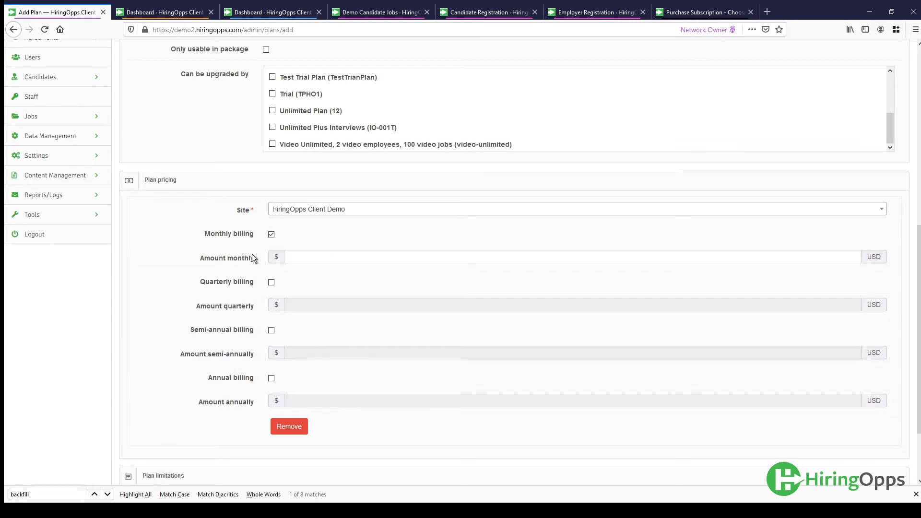
left_click(319, 257)
type("10")
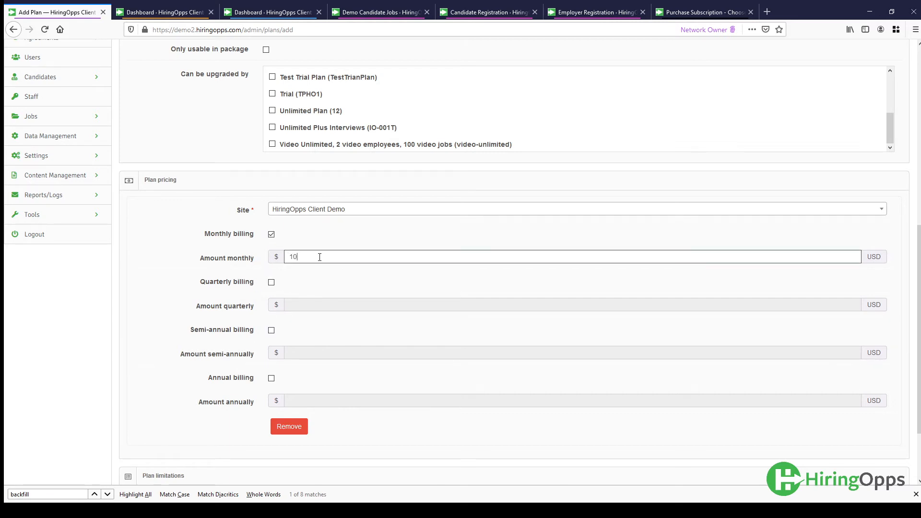
type("0")
left_click(271, 378)
left_click(311, 401)
type("1")
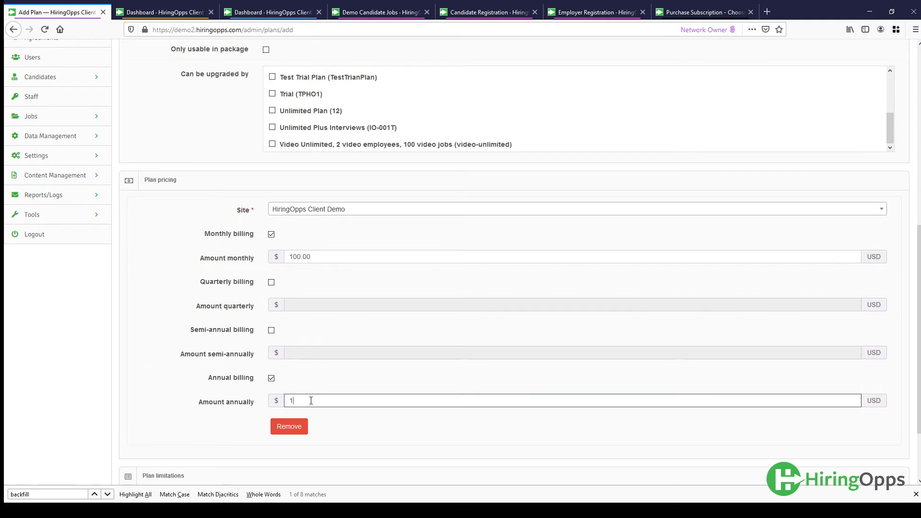
type("000")
Add a limitation to the plan and compare its fields with the feature table on the Purchase Subscription page
scroll(371, 423, "down", 4)
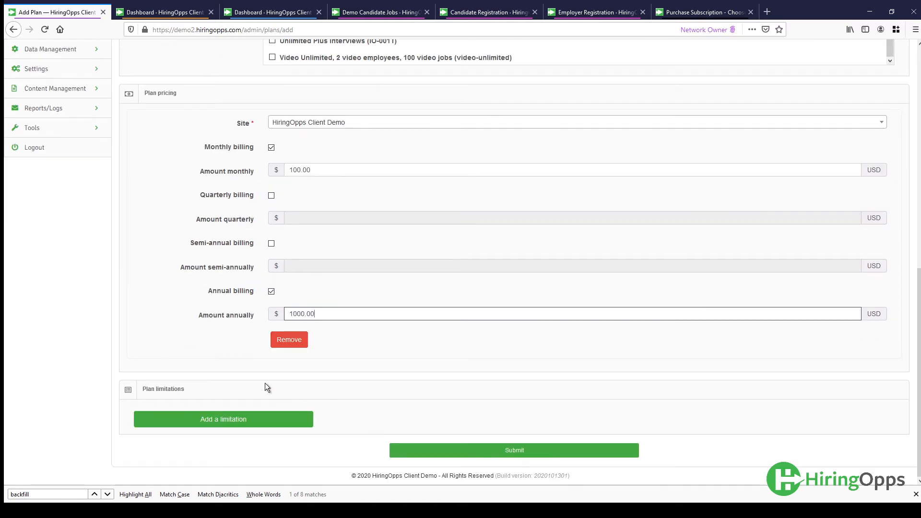
left_click(230, 421)
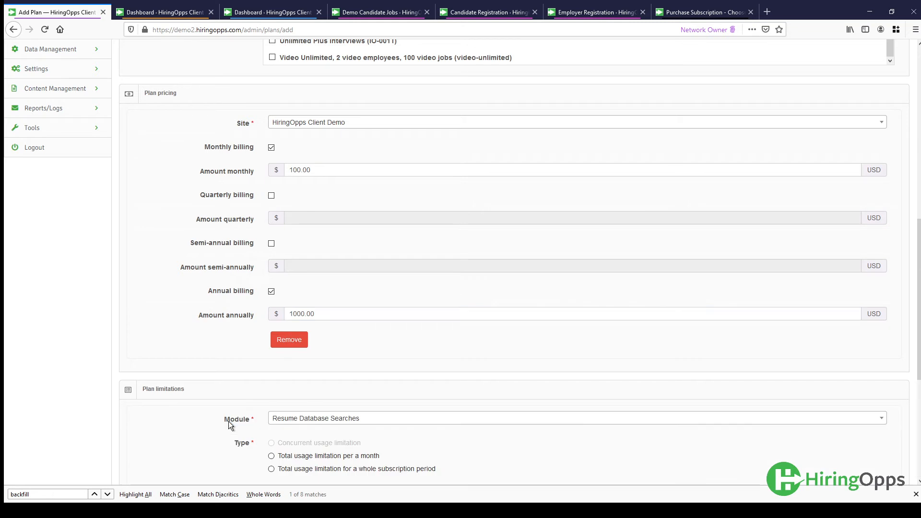
scroll(229, 421, "down", 2)
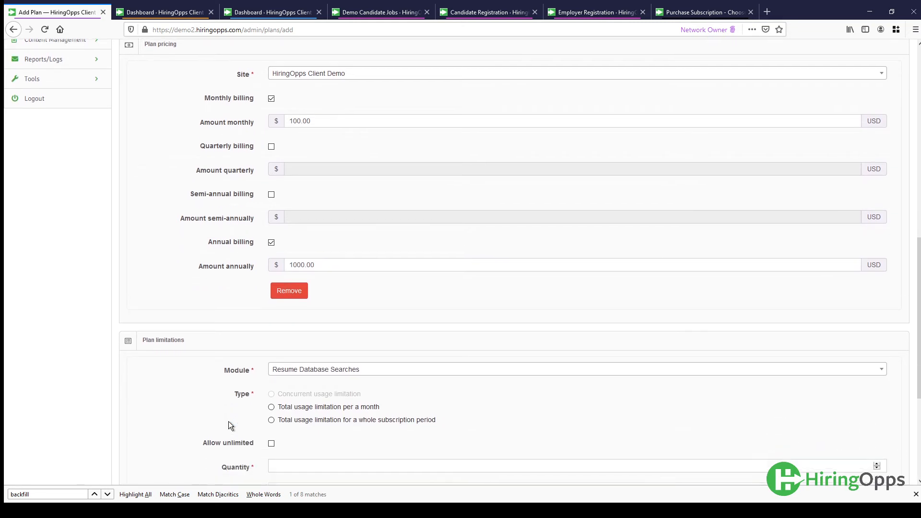
scroll(228, 421, "down", 2)
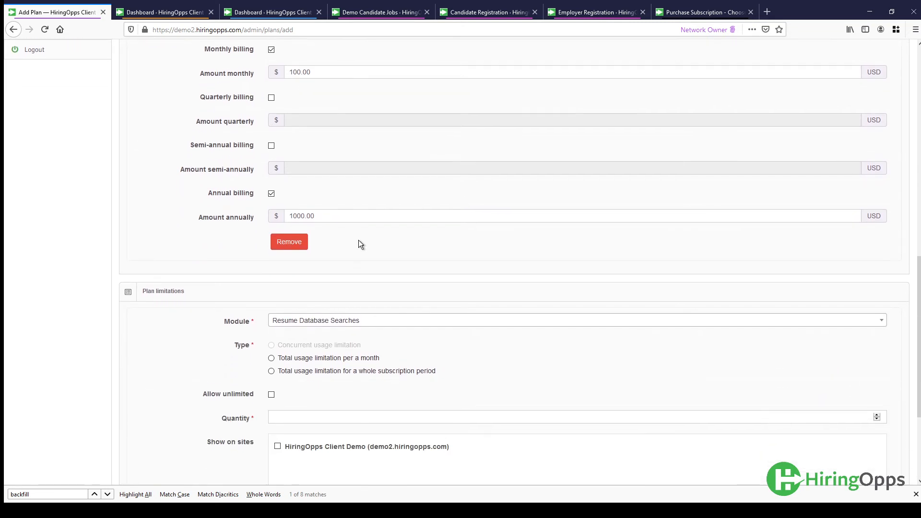
left_click(679, 14)
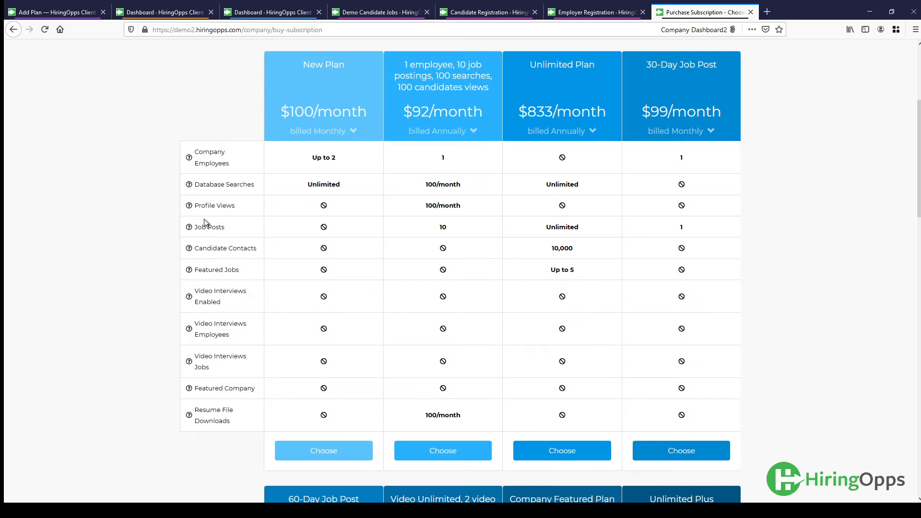
left_click(74, 15)
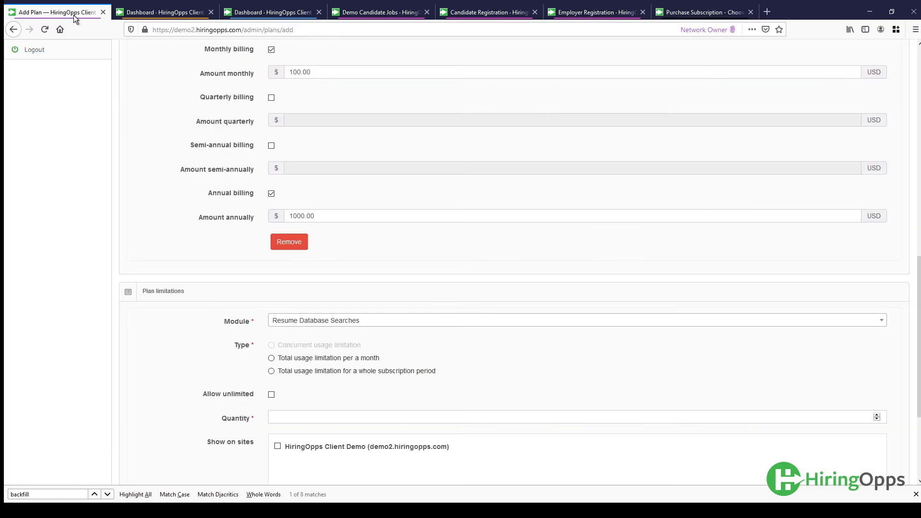
Set the limitation's module to Company Employees with a quantity of 10 and the Concurrent usage limitation type
left_click(309, 321)
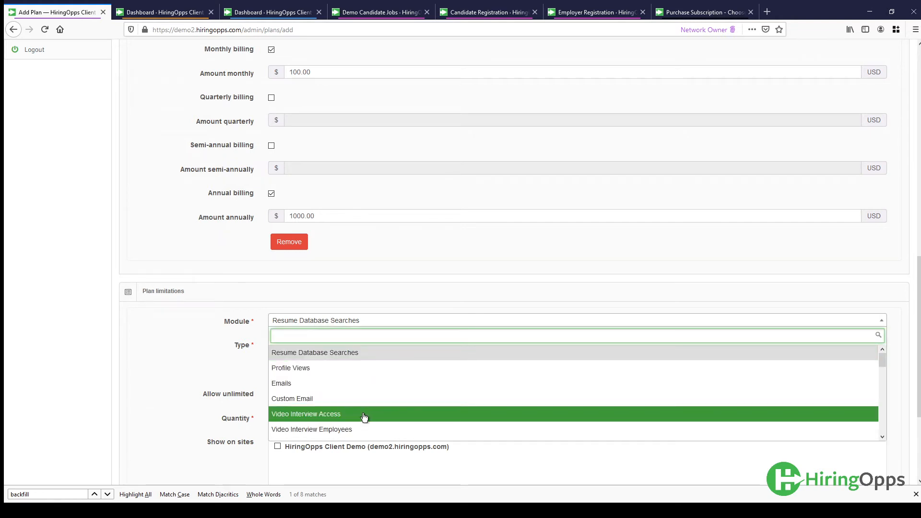
scroll(364, 418, "down", 3)
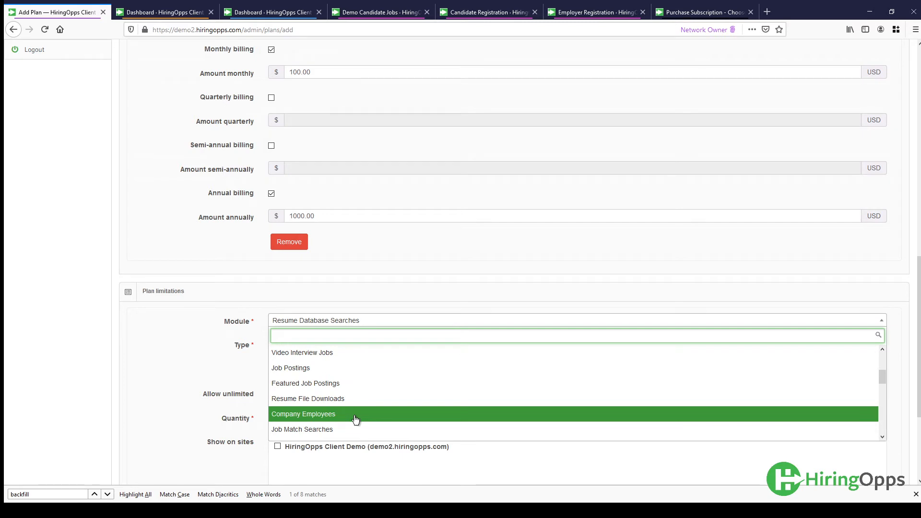
left_click(355, 416)
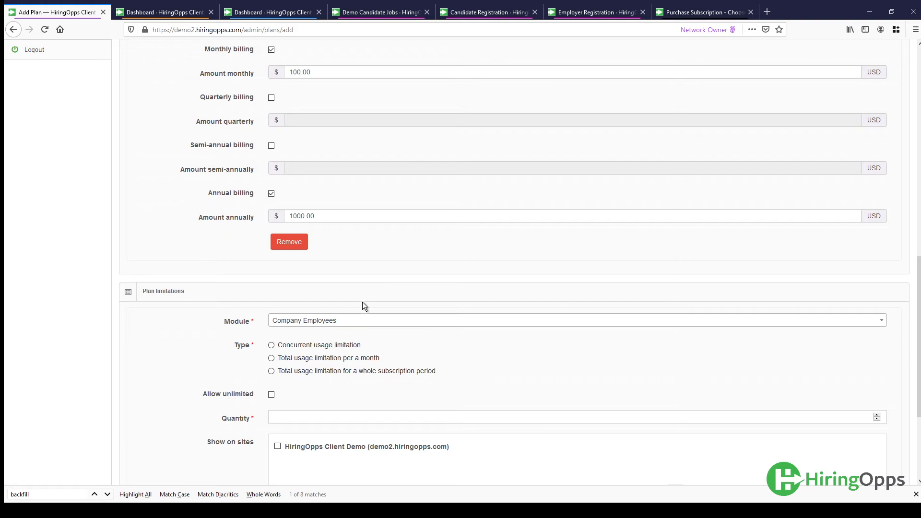
left_click(295, 422)
type("1")
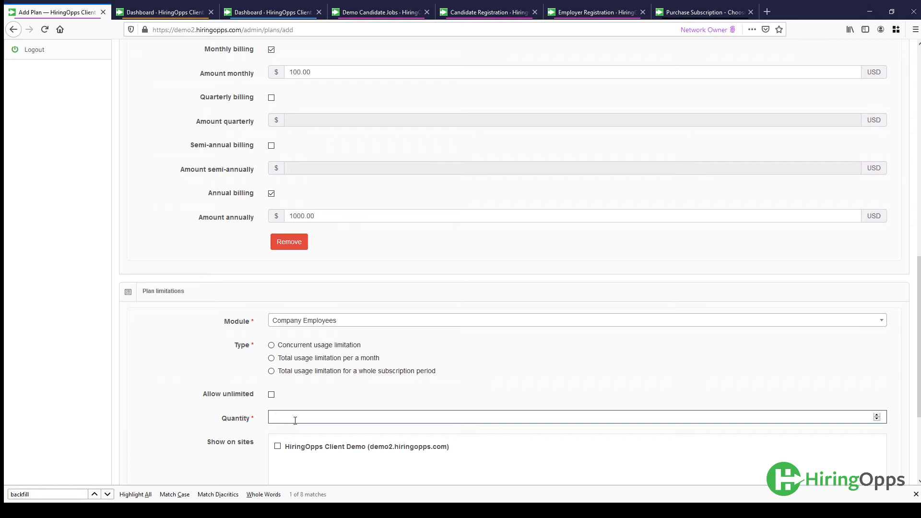
type("0")
scroll(259, 403, "down", 1)
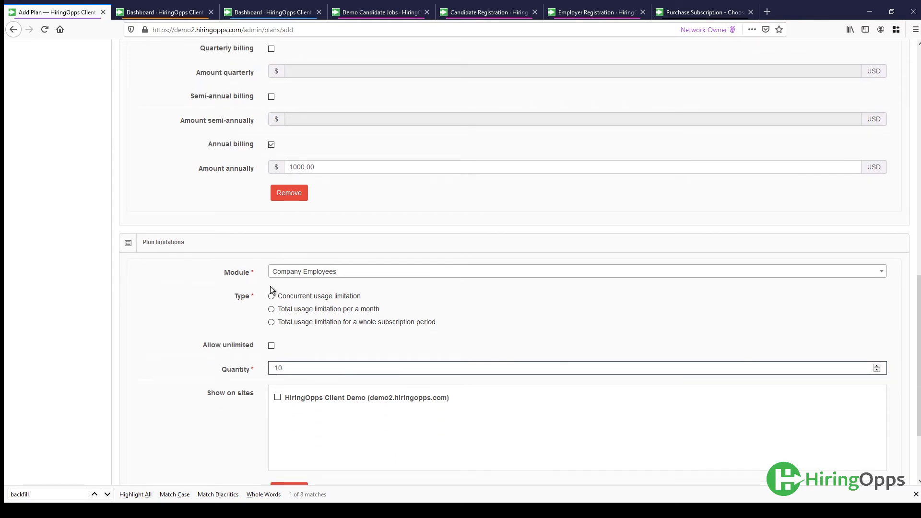
left_click(298, 298)
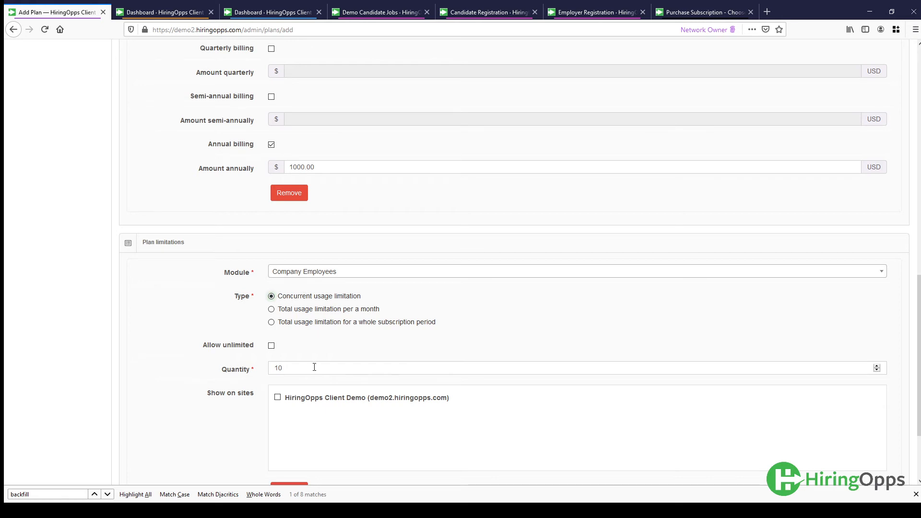
Show the Company Employees limitation on the HiringOpps Client Demo site and check the feature table on the Purchase Subscription page
scroll(314, 367, "down", 1)
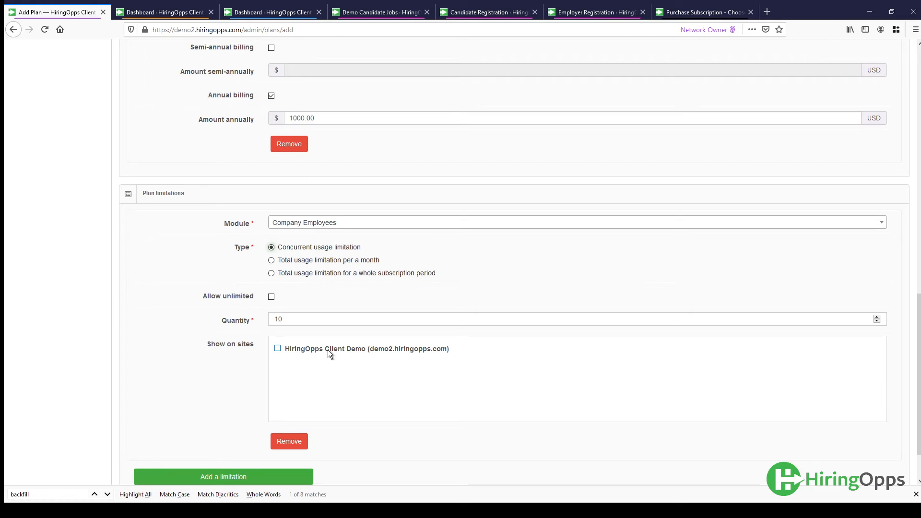
left_click(278, 351)
left_click(689, 13)
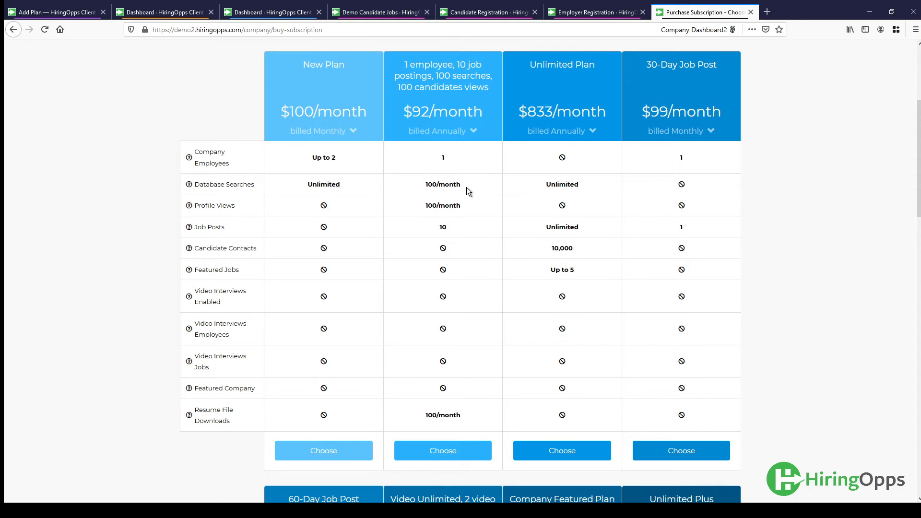
left_click(64, 15)
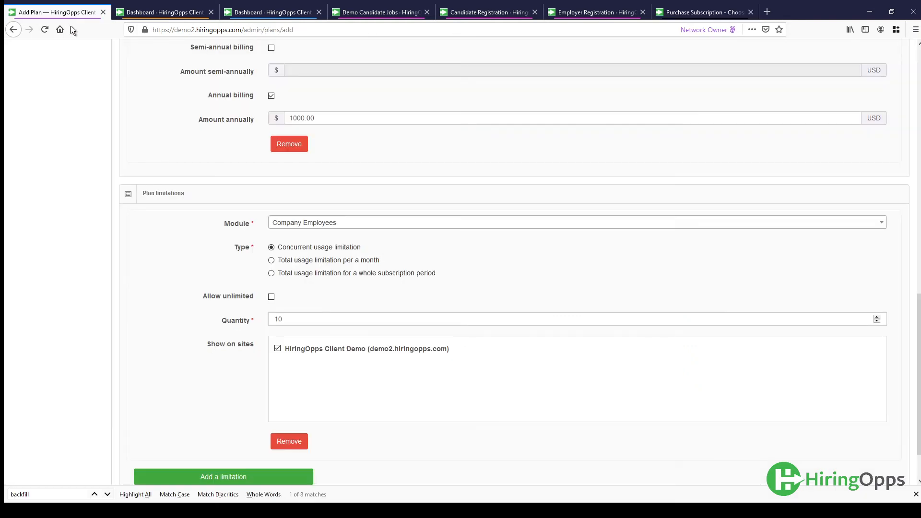
Add a second limitation to the plan with Job Postings as its module
scroll(185, 311, "down", 2)
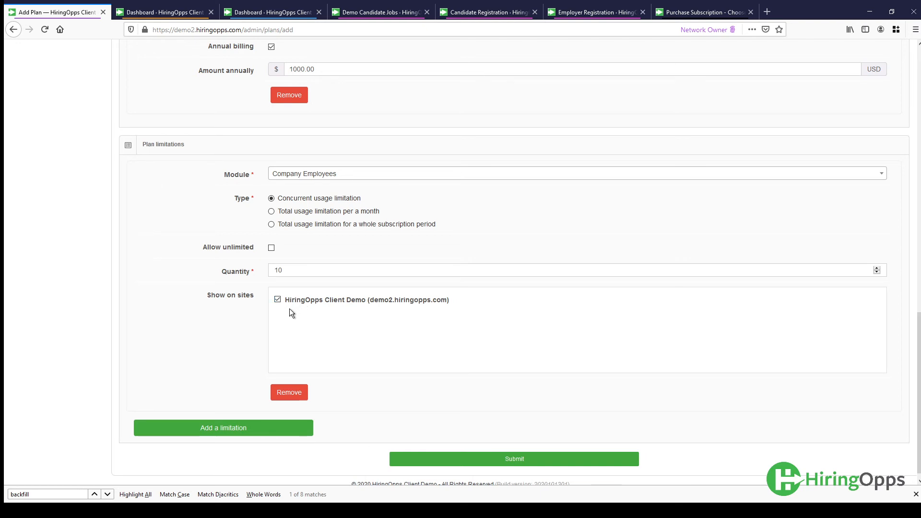
scroll(247, 332, "down", 1)
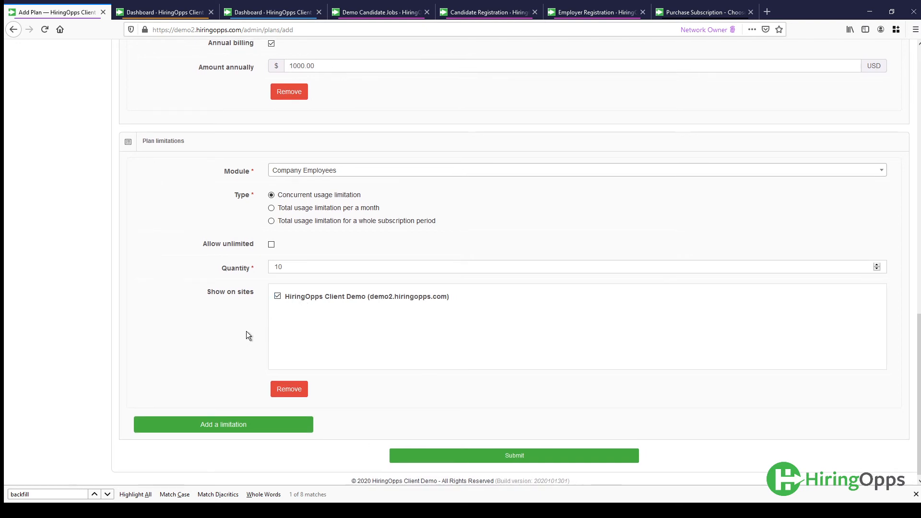
left_click(232, 422)
scroll(197, 361, "down", 4)
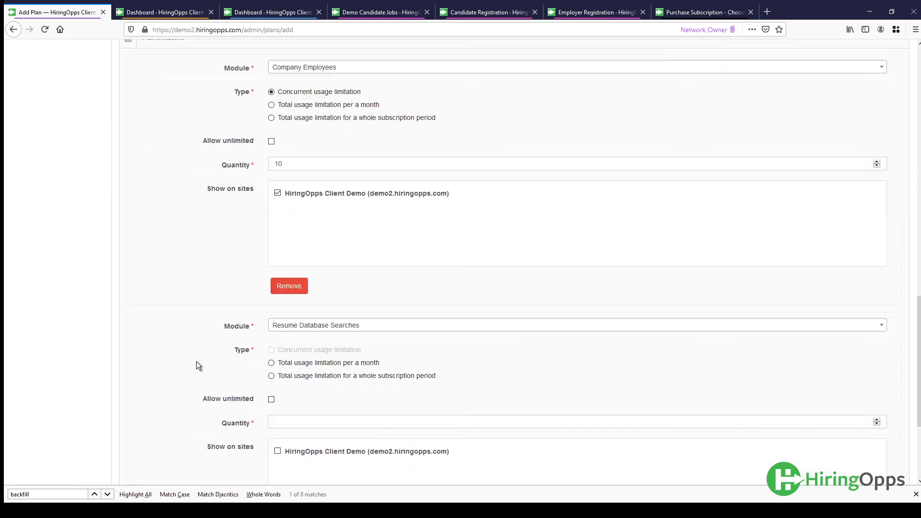
scroll(196, 362, "down", 4)
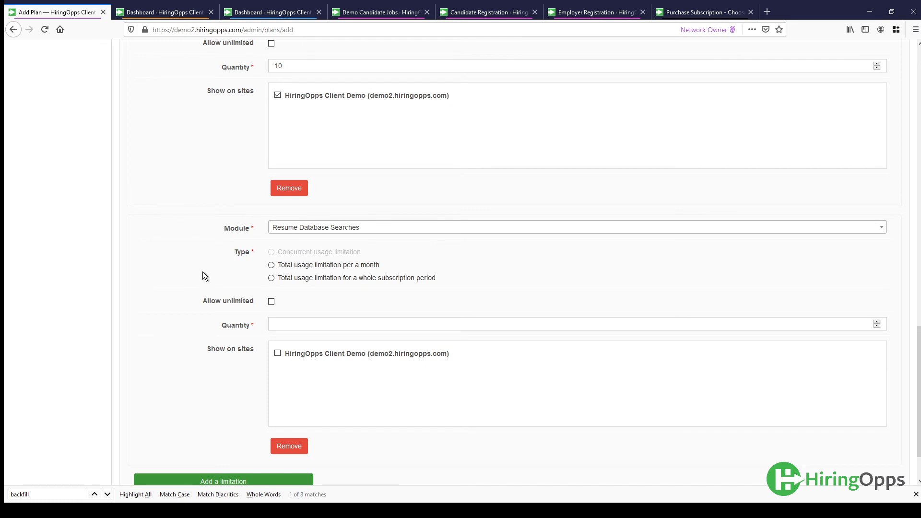
left_click(320, 228)
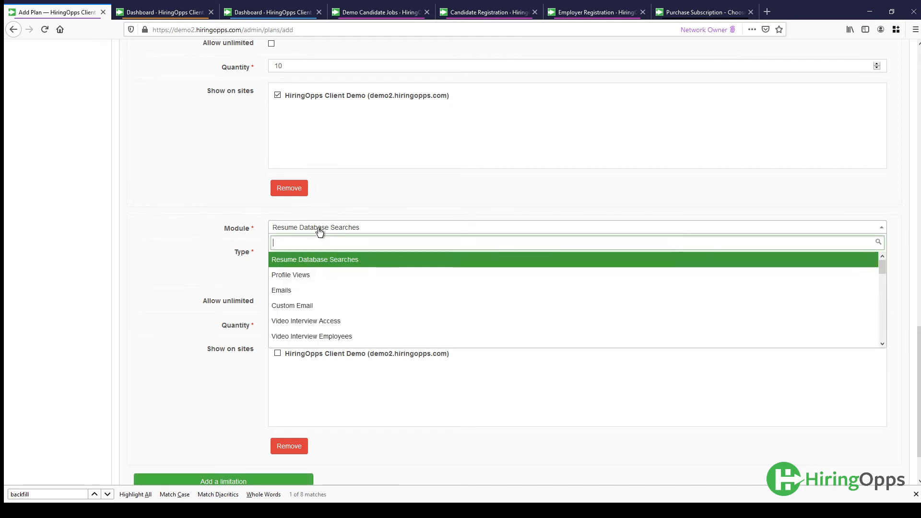
scroll(319, 284, "down", 2)
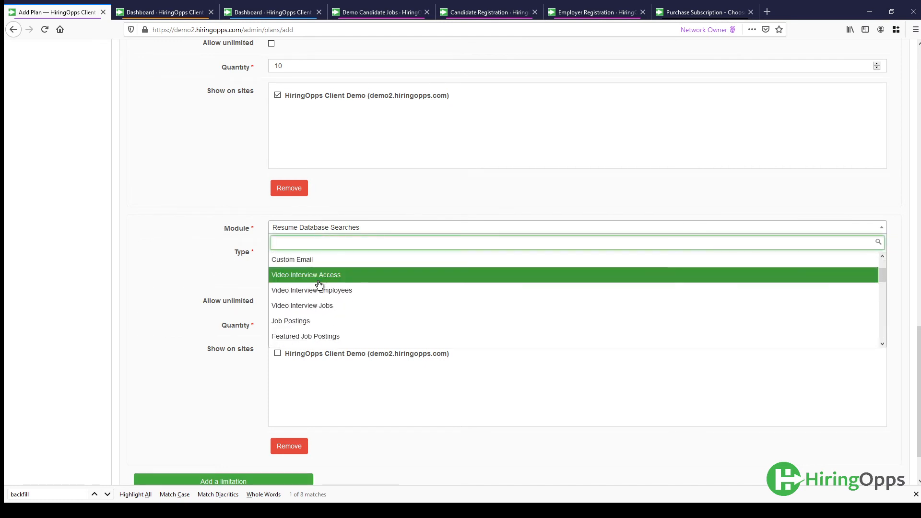
left_click(294, 321)
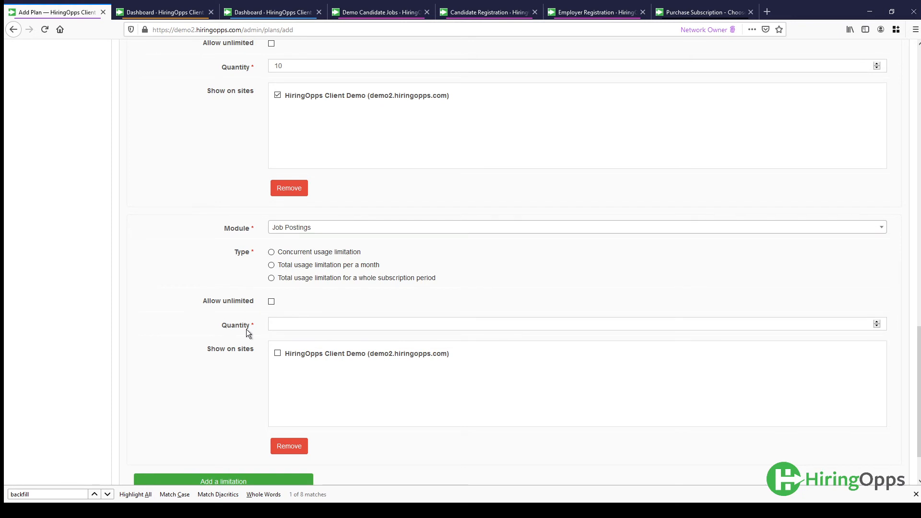
Try Allow unlimited on the Job Postings limitation, then set its quantity to 10 with Total usage limitation per a month
left_click(272, 302)
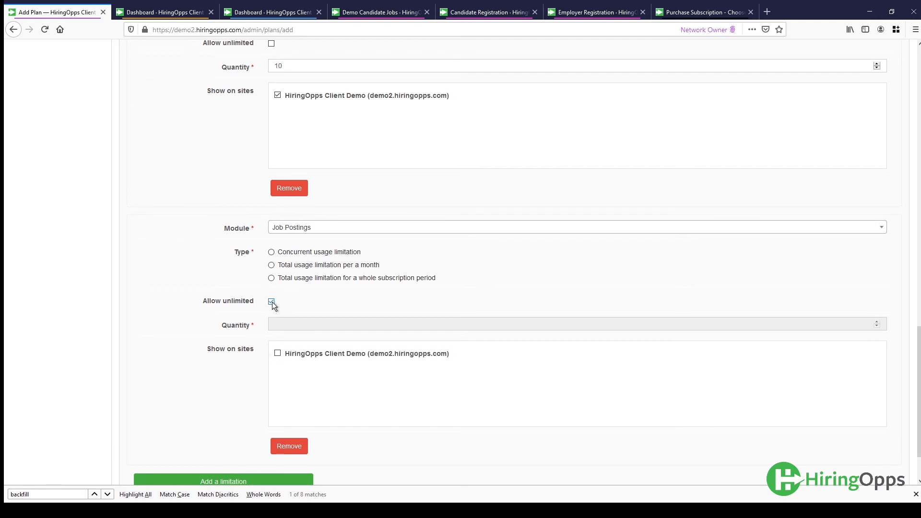
left_click(272, 302)
left_click(278, 324)
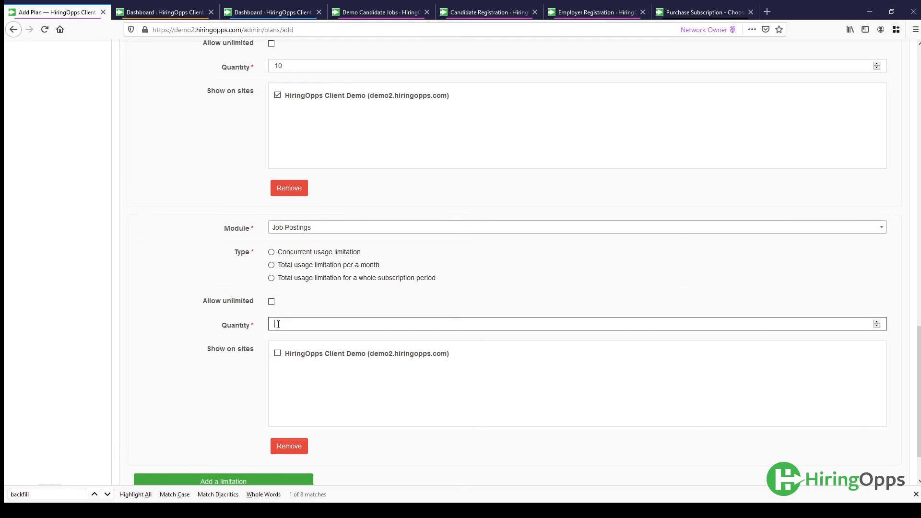
type("10")
left_click(353, 268)
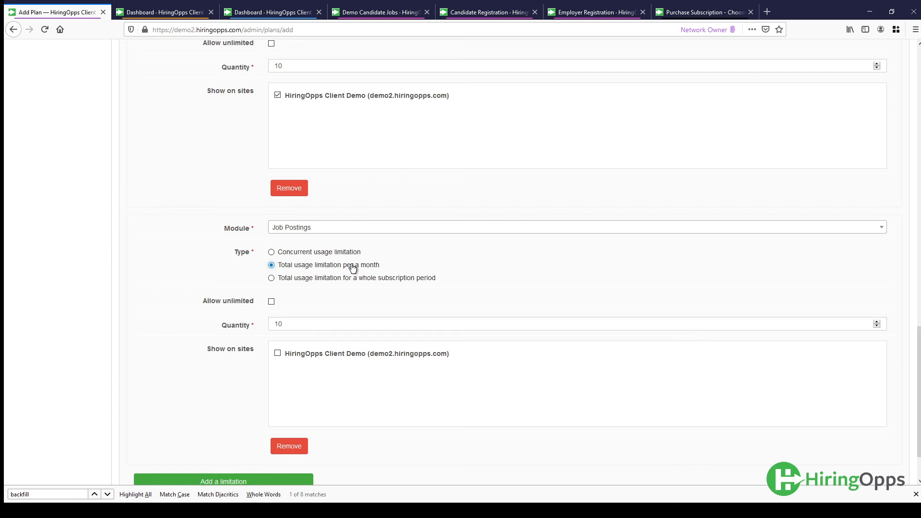
Add a third limitation for Resume Database Searches, allowing unlimited use with the Total usage limitation per a month type
scroll(344, 319, "up", 3)
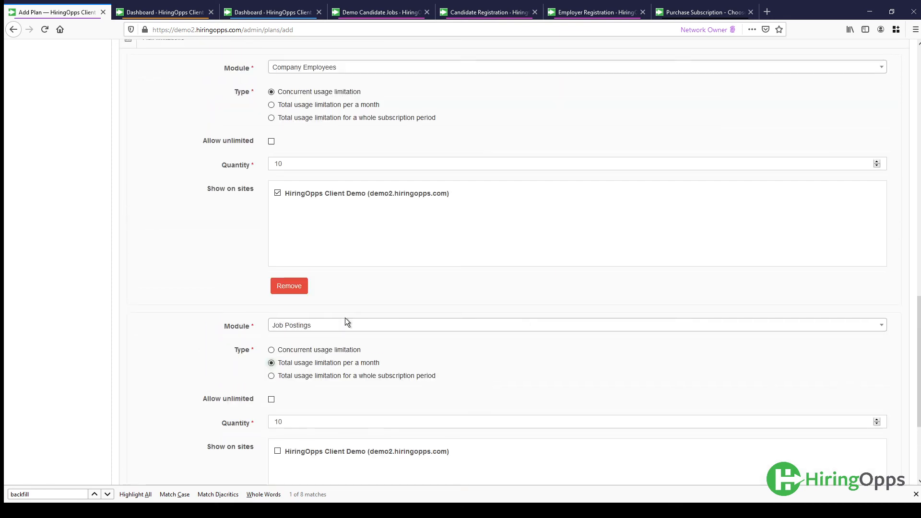
scroll(345, 321, "up", 1)
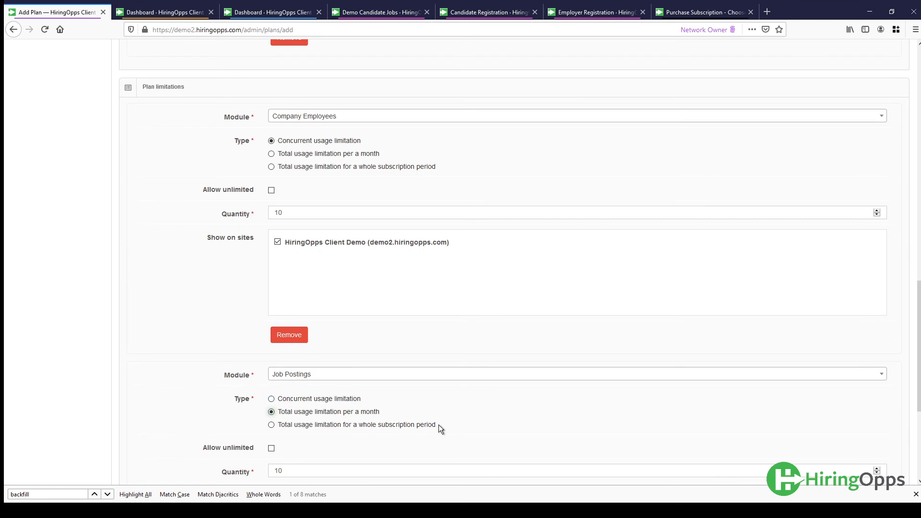
scroll(438, 425, "down", 4)
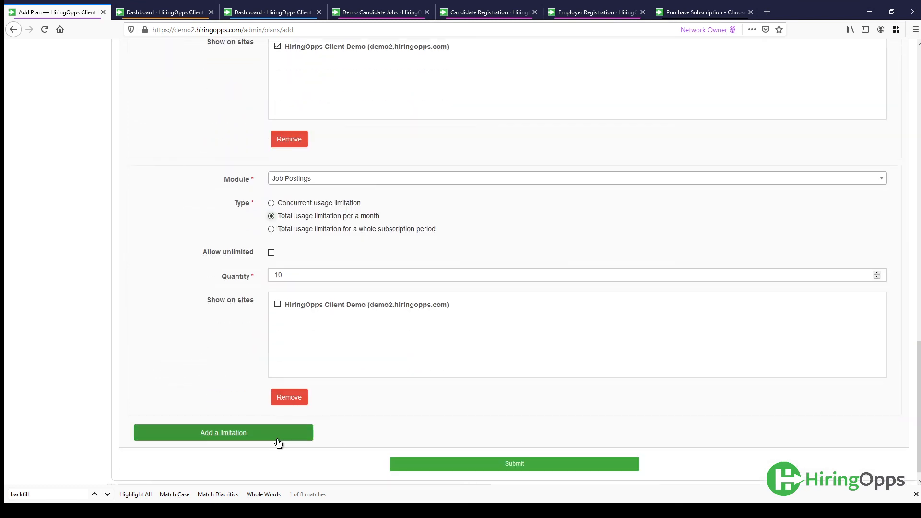
left_click(276, 435)
scroll(215, 402, "down", 2)
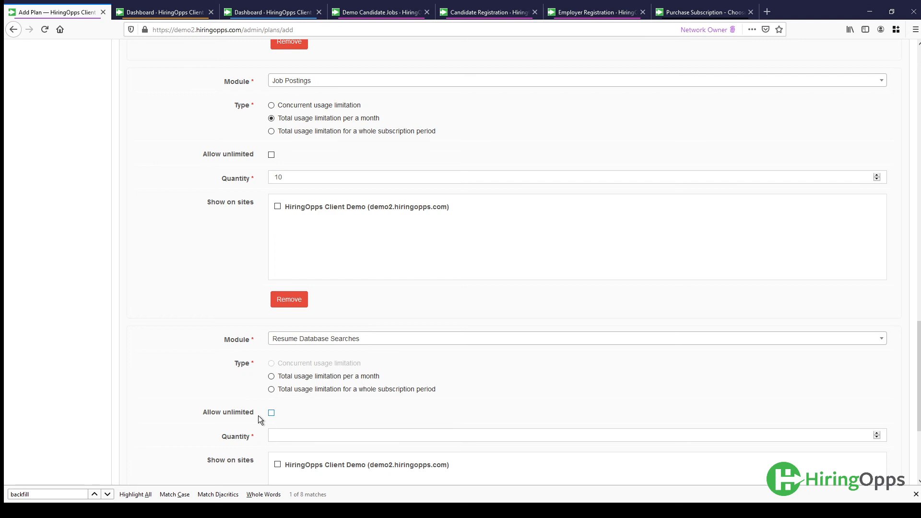
scroll(258, 416, "down", 1)
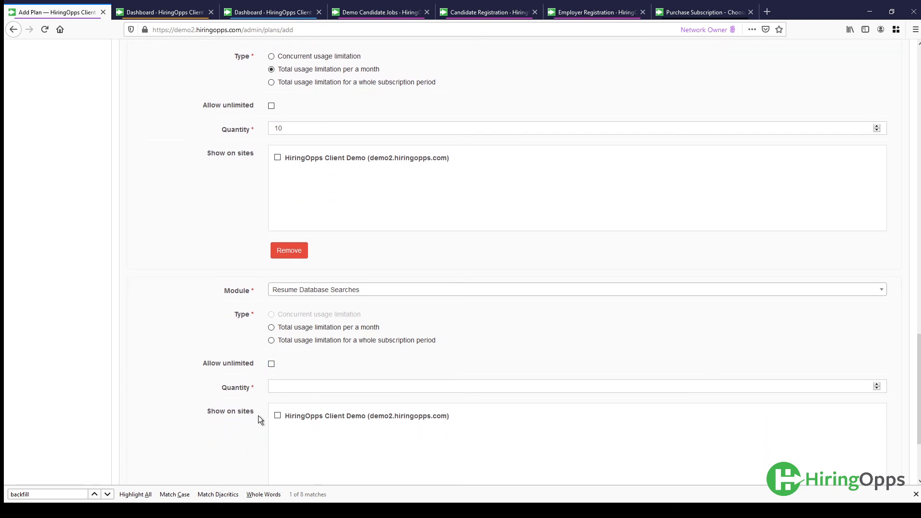
left_click(271, 365)
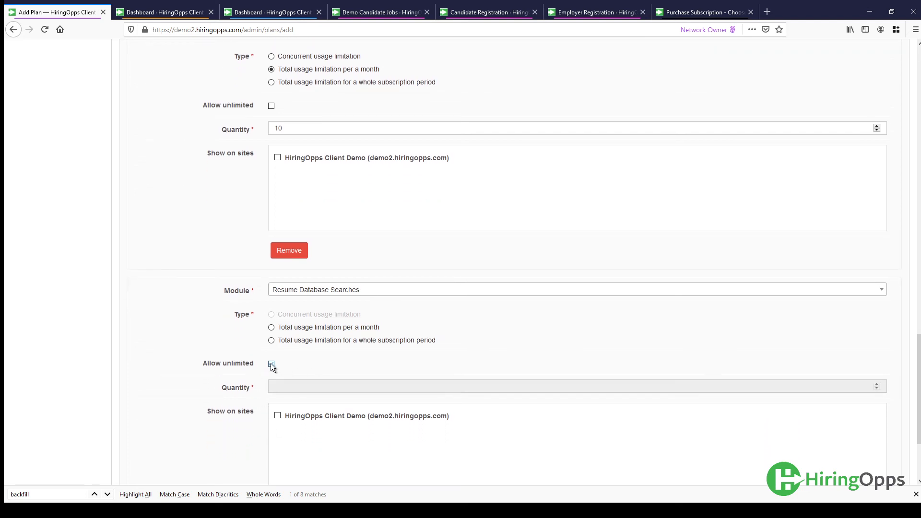
left_click(302, 330)
Add a fourth limitation to the plan with Profile Views as its module
scroll(335, 365, "down", 3)
left_click(266, 425)
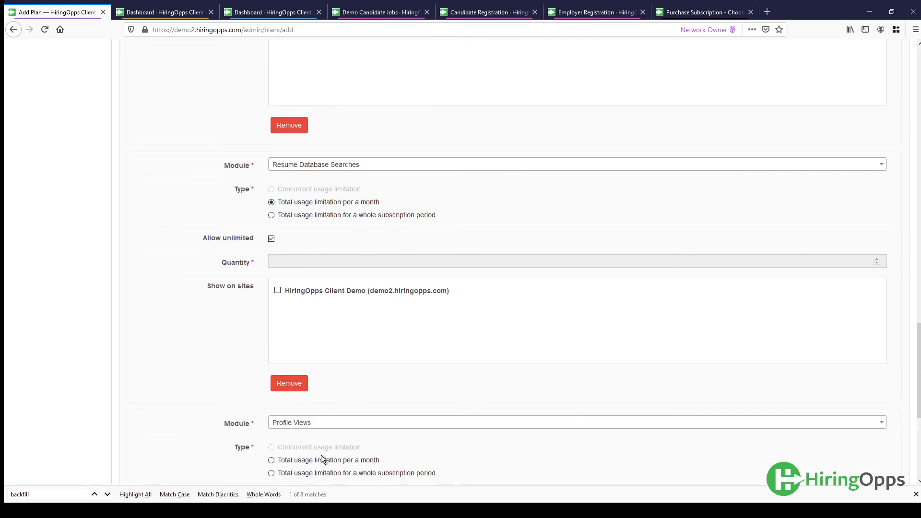
scroll(321, 455, "down", 2)
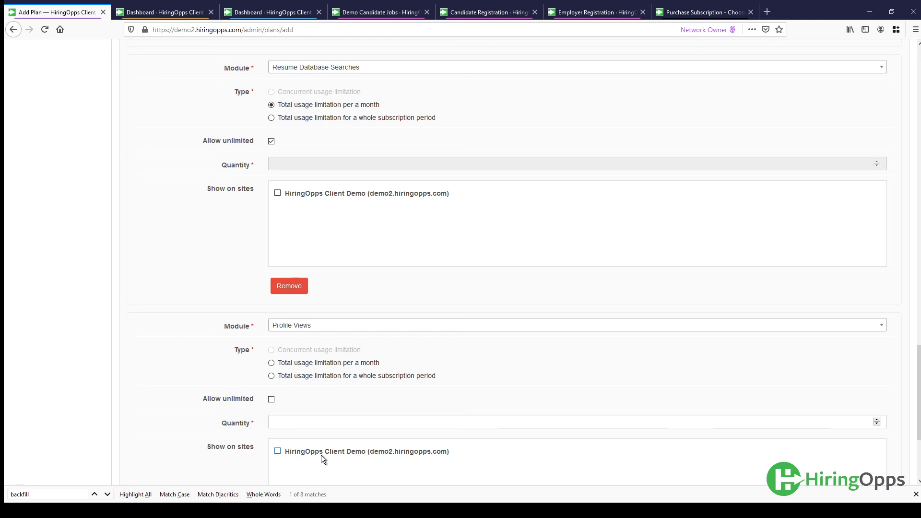
scroll(321, 455, "down", 3)
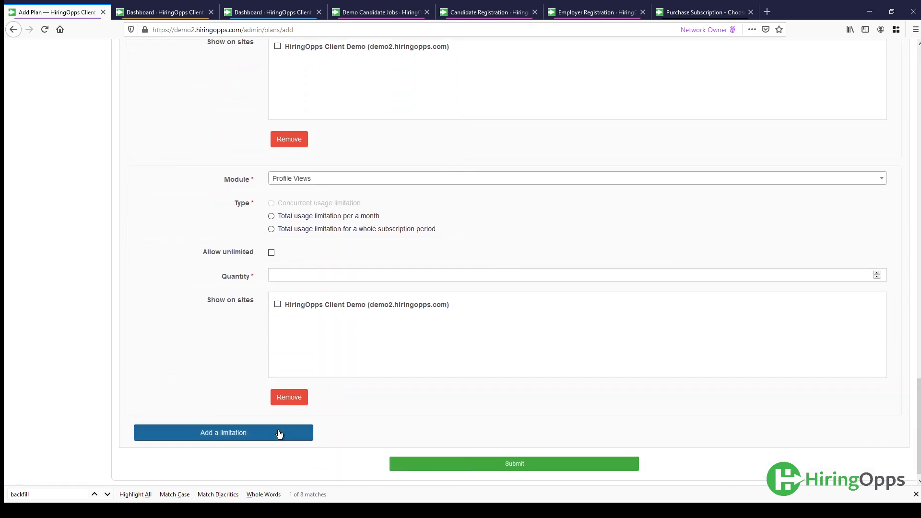
Add a fifth limitation to the plan with Emails as its module
left_click(279, 435)
scroll(208, 422, "down", 2)
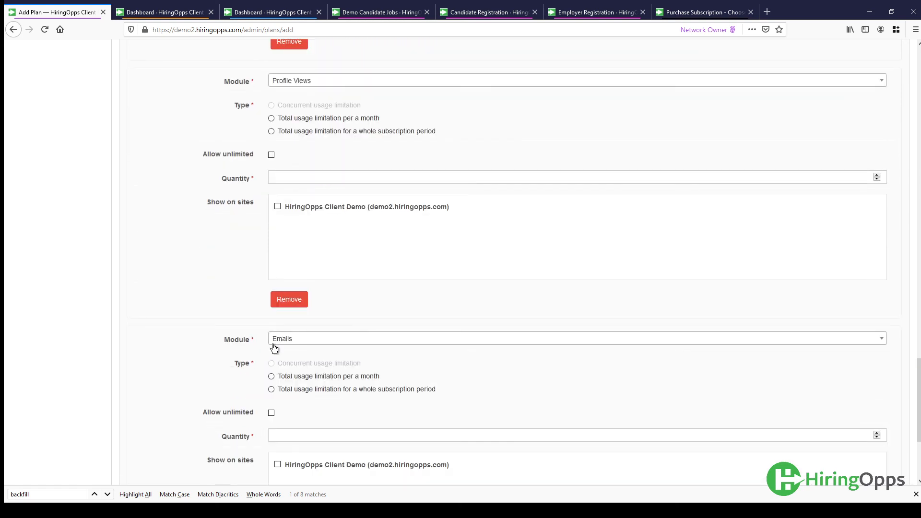
scroll(274, 348, "down", 2)
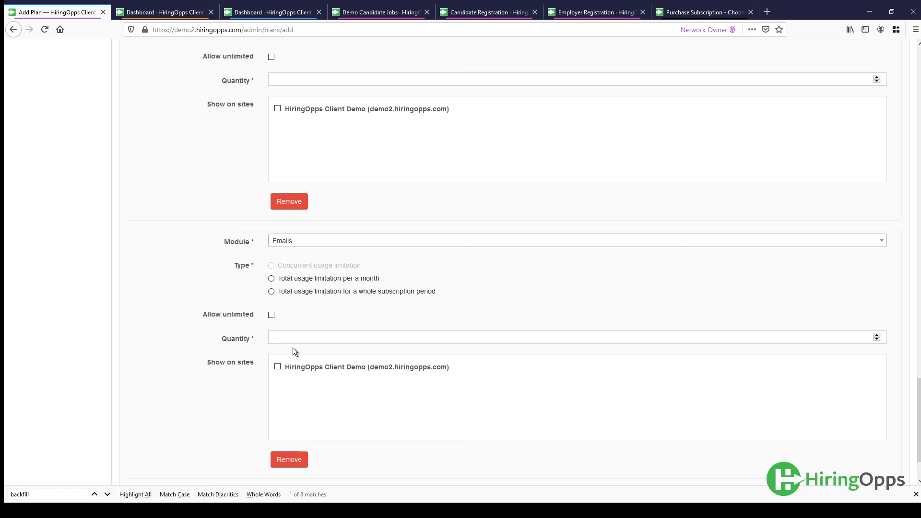
scroll(292, 347, "down", 3)
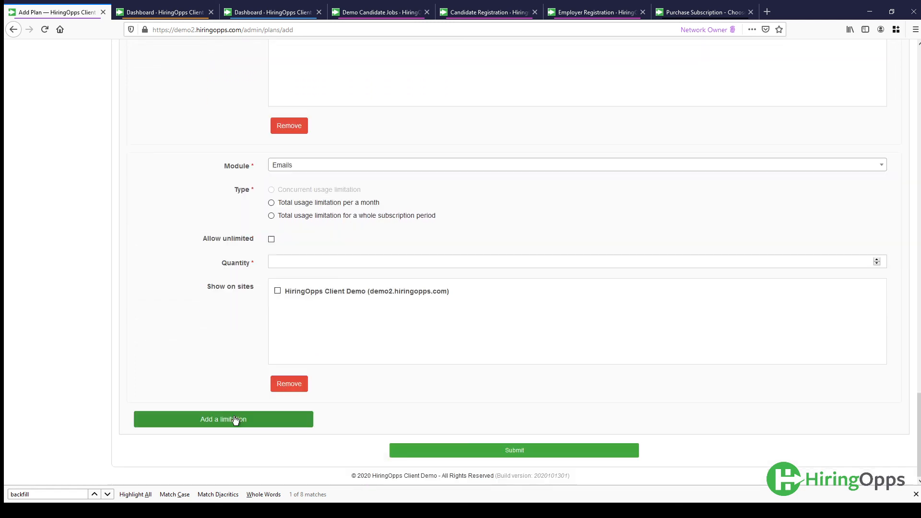
Add a sixth limitation to the plan and set its module to Resume File Downloads
left_click(232, 425)
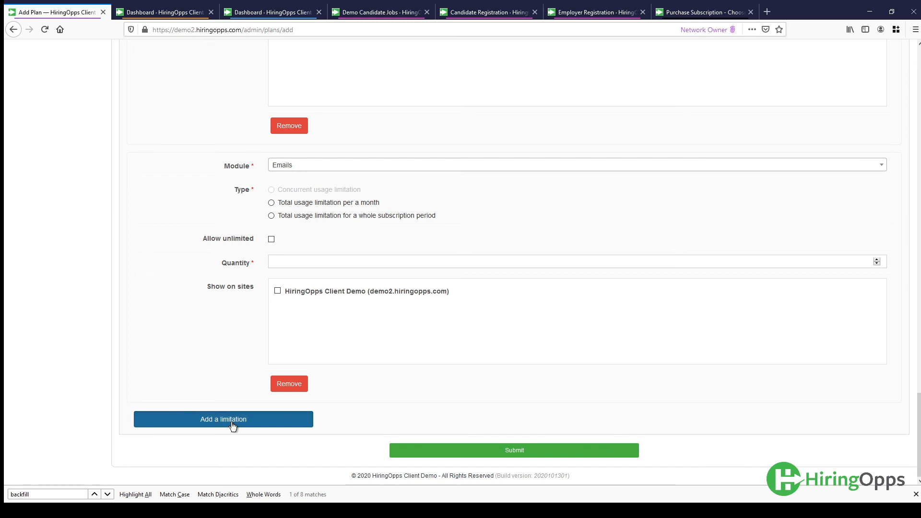
left_click(232, 419)
scroll(328, 283, "down", 5)
left_click(328, 282)
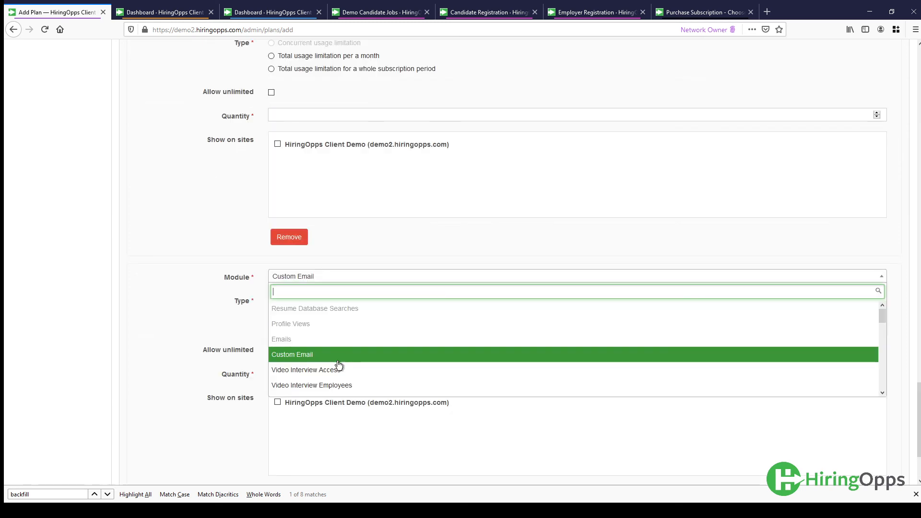
scroll(338, 366, "down", 2)
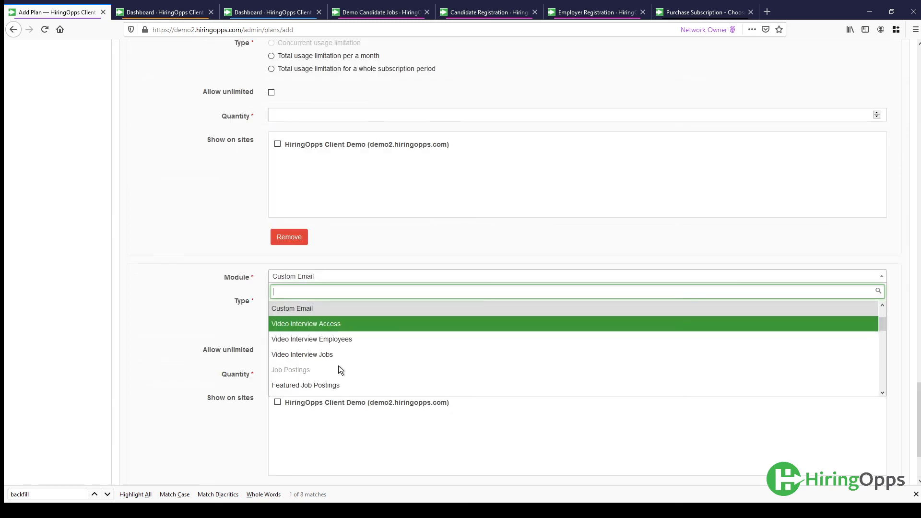
scroll(339, 364, "down", 2)
left_click(336, 358)
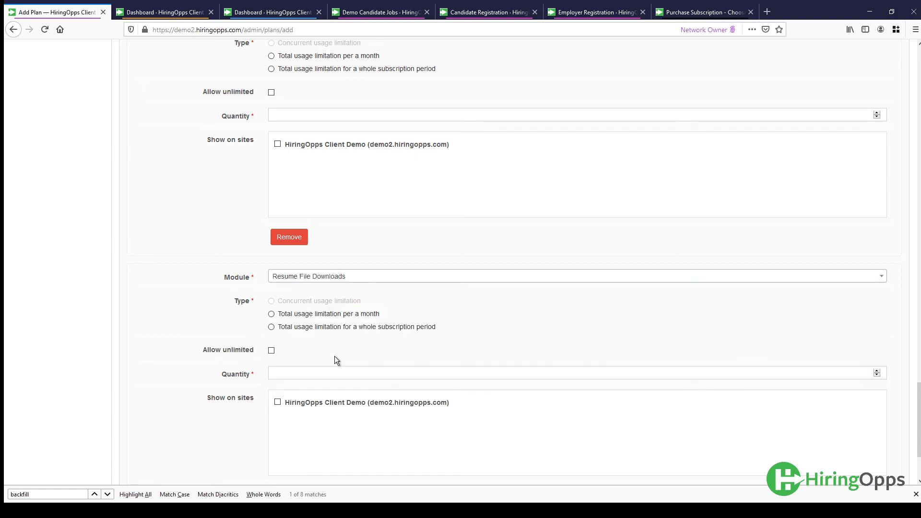
scroll(226, 411, "down", 1)
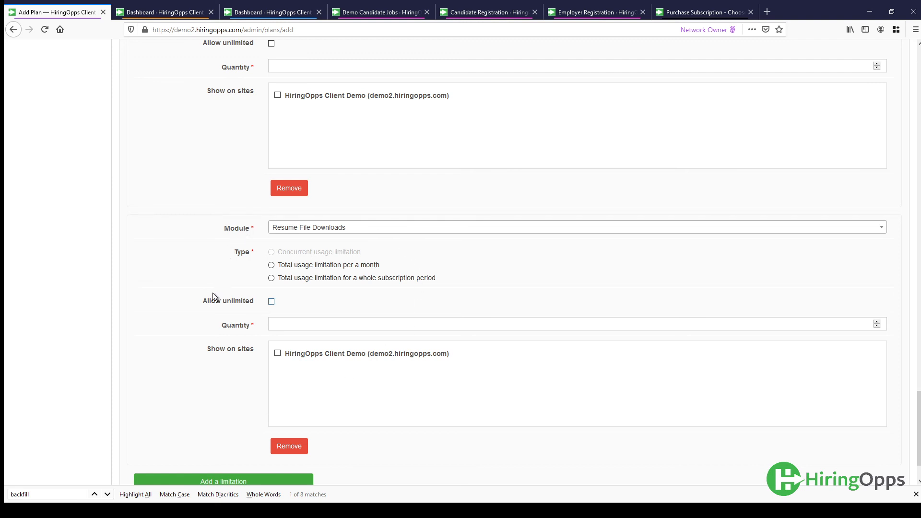
Add a seventh limitation to the plan and set its module to Featured Job Postings
scroll(213, 296, "down", 2)
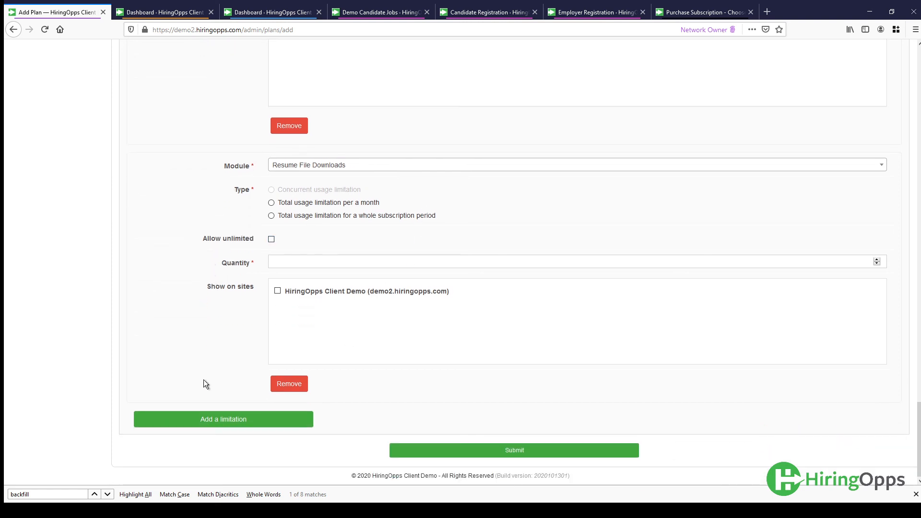
left_click(199, 419)
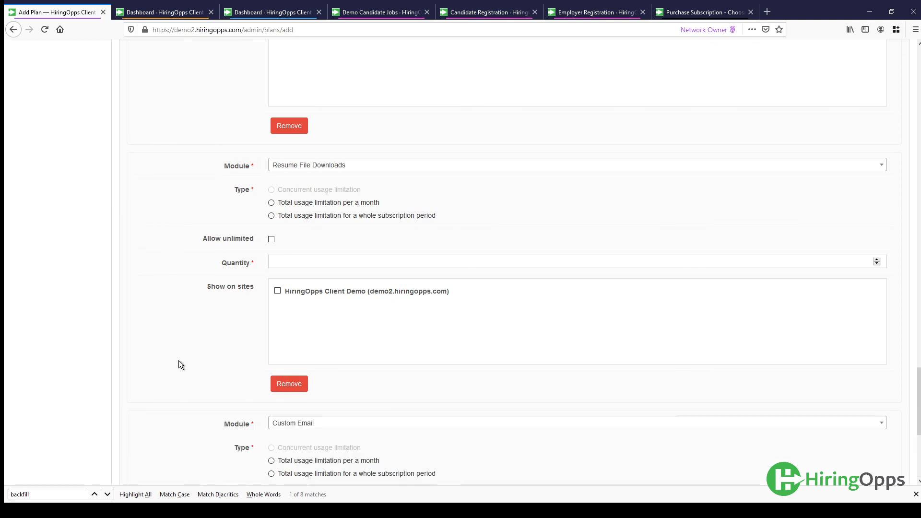
scroll(180, 365, "down", 2)
scroll(179, 360, "down", 2)
left_click(348, 325)
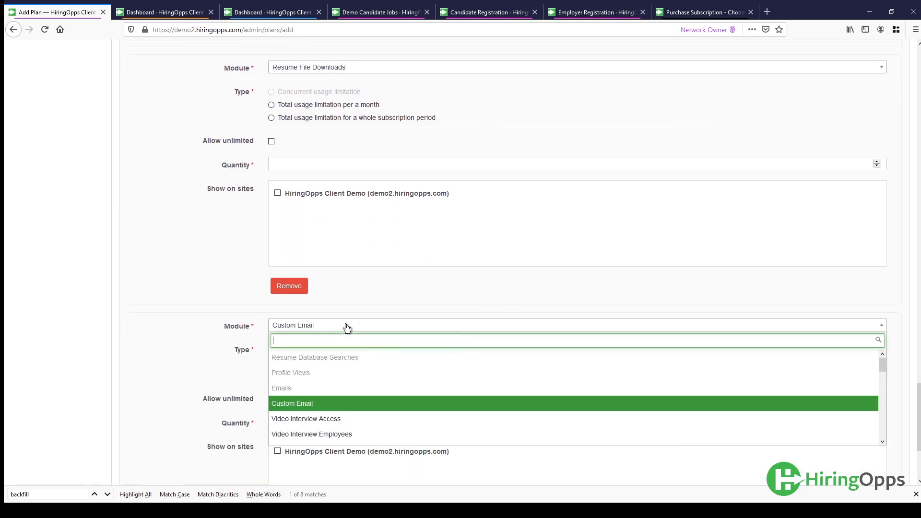
scroll(349, 384, "down", 4)
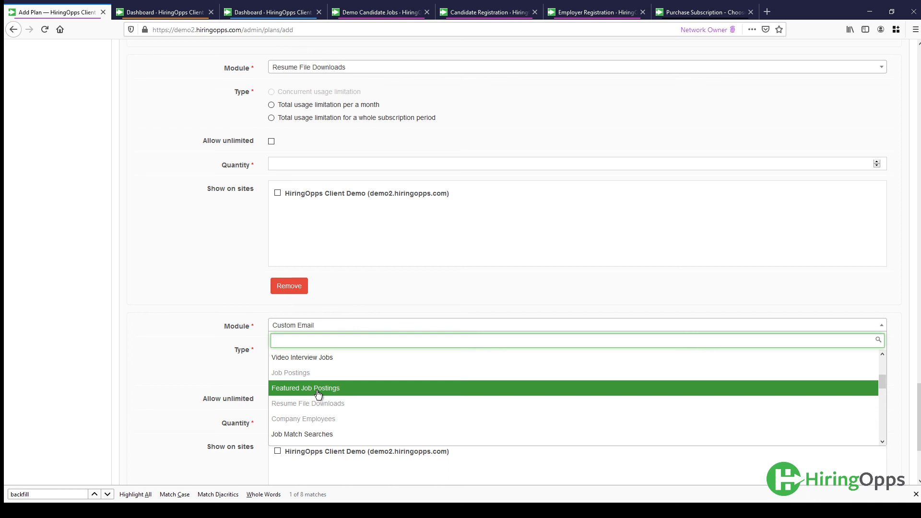
left_click(319, 394)
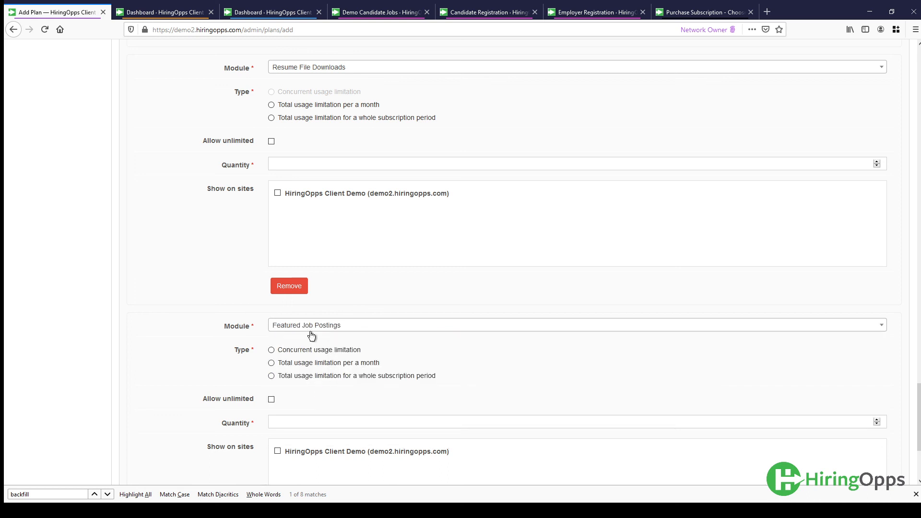
Show the featured jobs on the HiringOpps Client Demo home page and in its unfiltered job search results
left_click(370, 14)
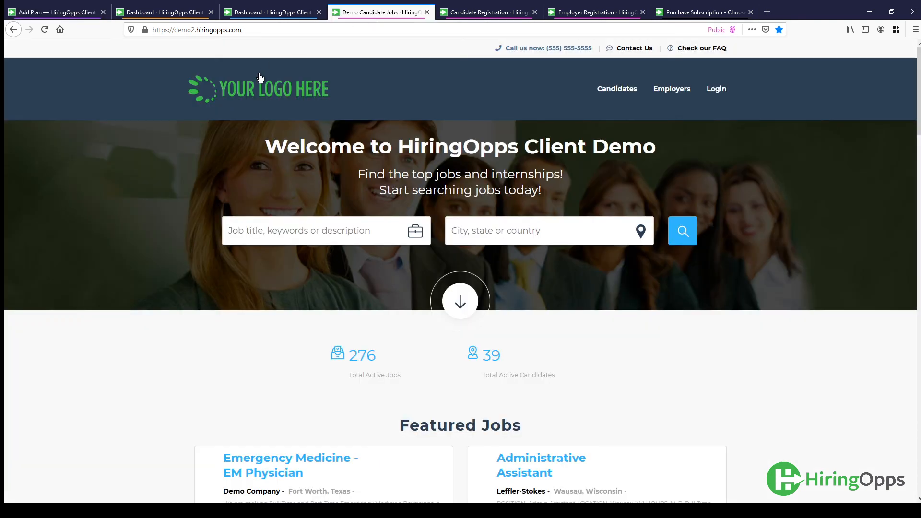
scroll(678, 344, "down", 4)
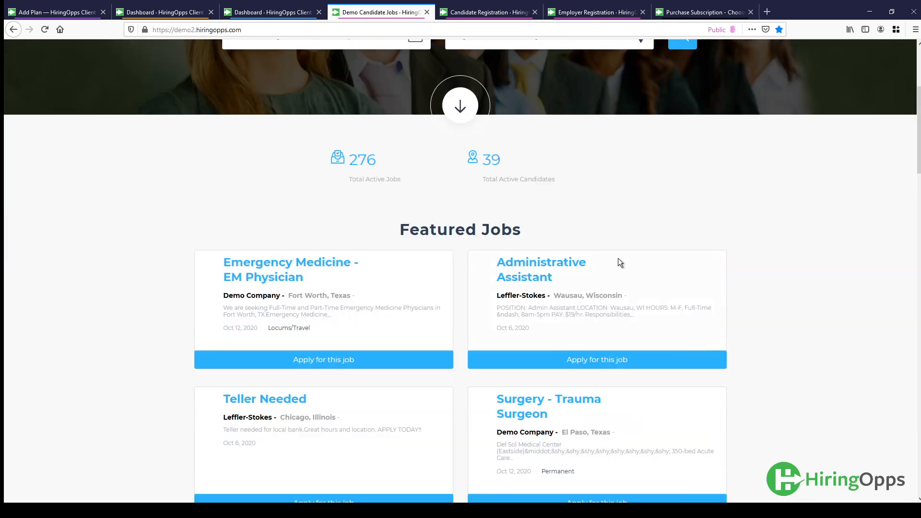
scroll(720, 367, "down", 3)
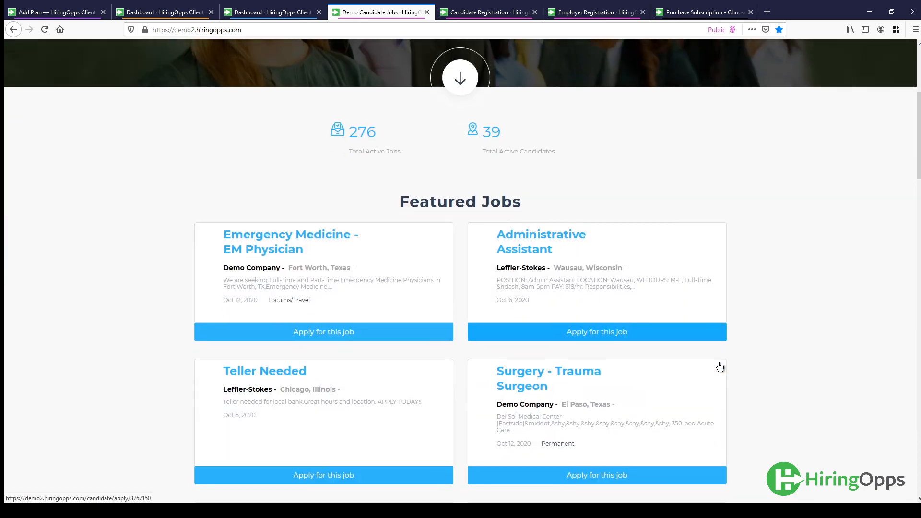
scroll(725, 384, "down", 1)
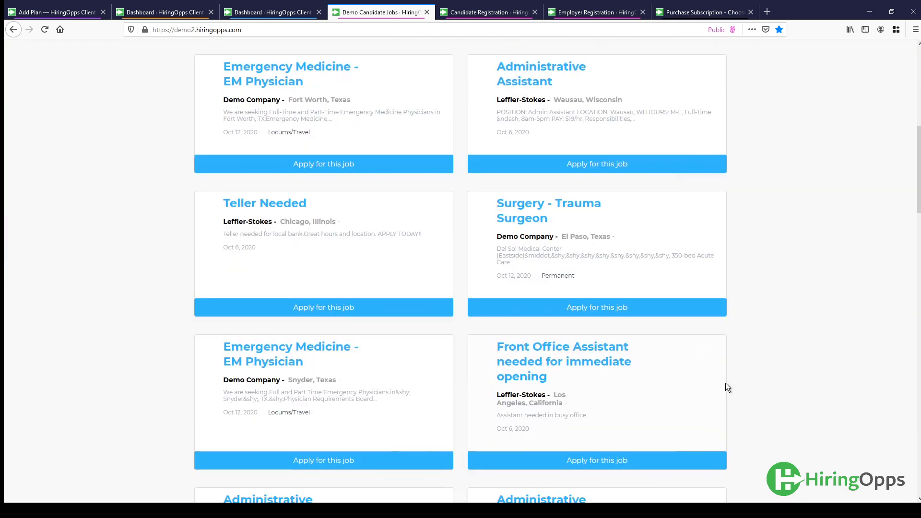
scroll(757, 394, "up", 2)
scroll(756, 390, "up", 5)
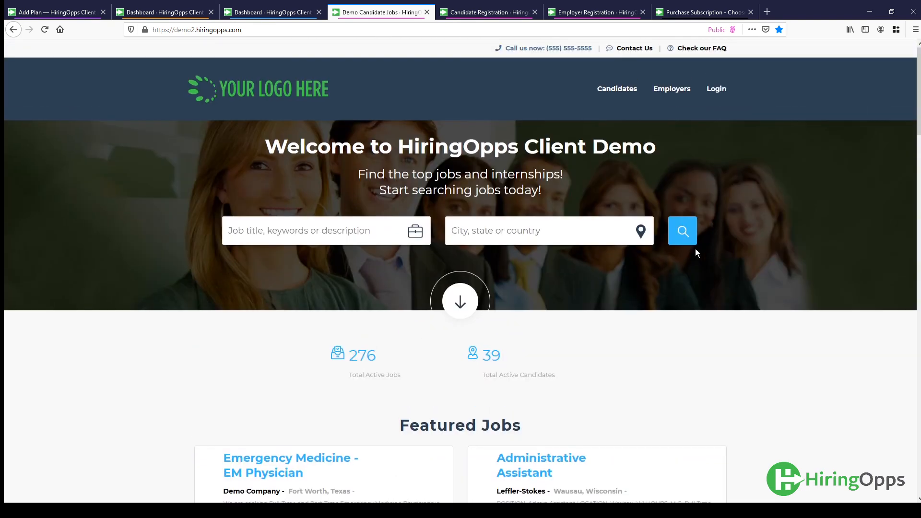
left_click(682, 239)
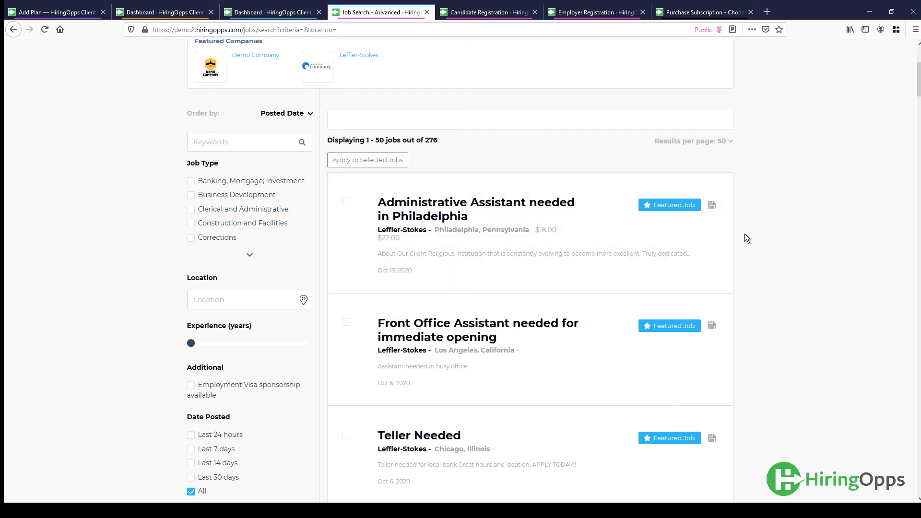
Return to the plan form and change the seventh limitation's module to Company featured
left_click(61, 12)
scroll(153, 277, "down", 3)
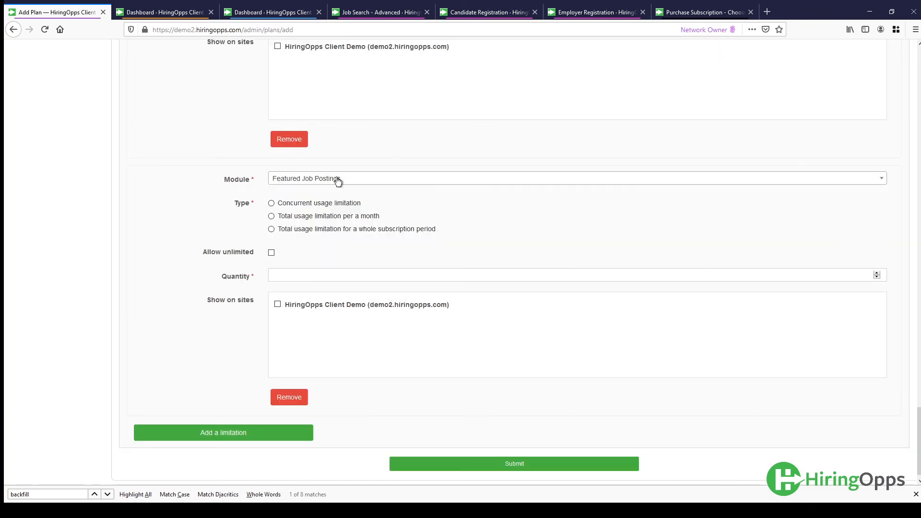
left_click(338, 181)
scroll(343, 234, "down", 2)
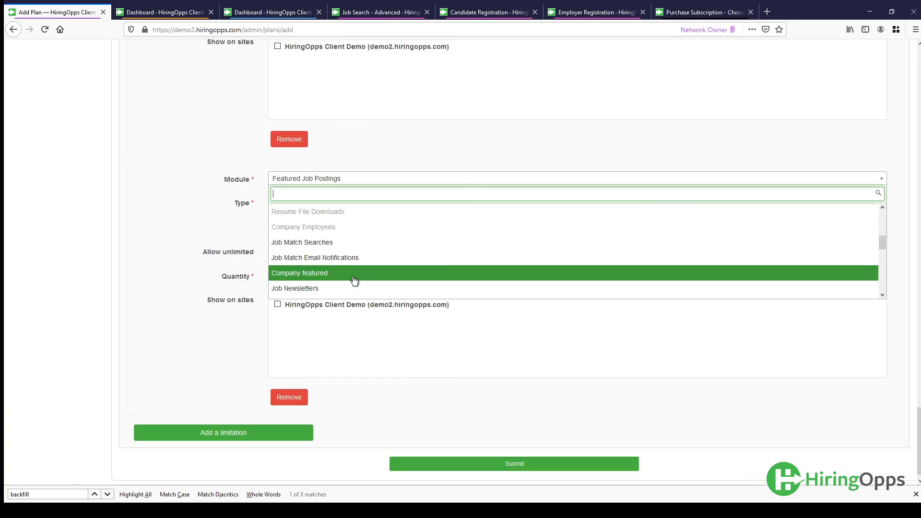
left_click(340, 276)
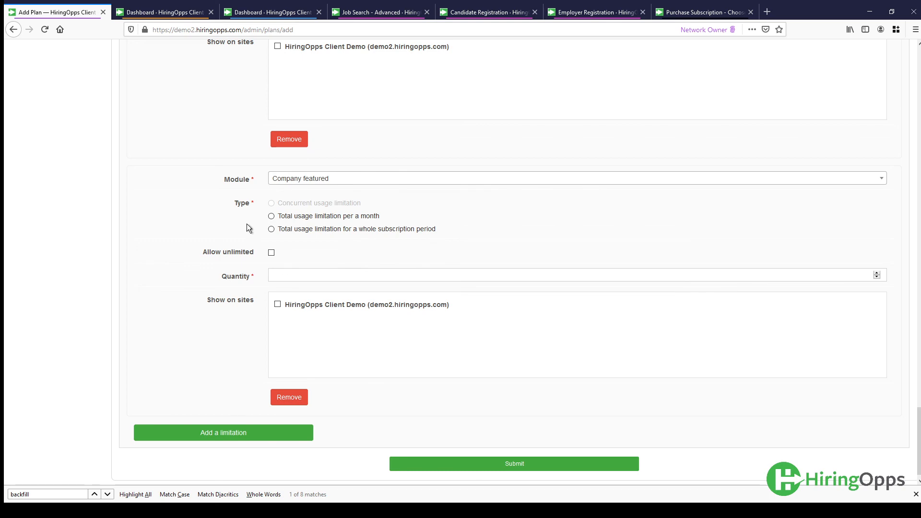
Check the featured companies on the demo site's job search and home pages, and return to the plan's limitations
left_click(373, 15)
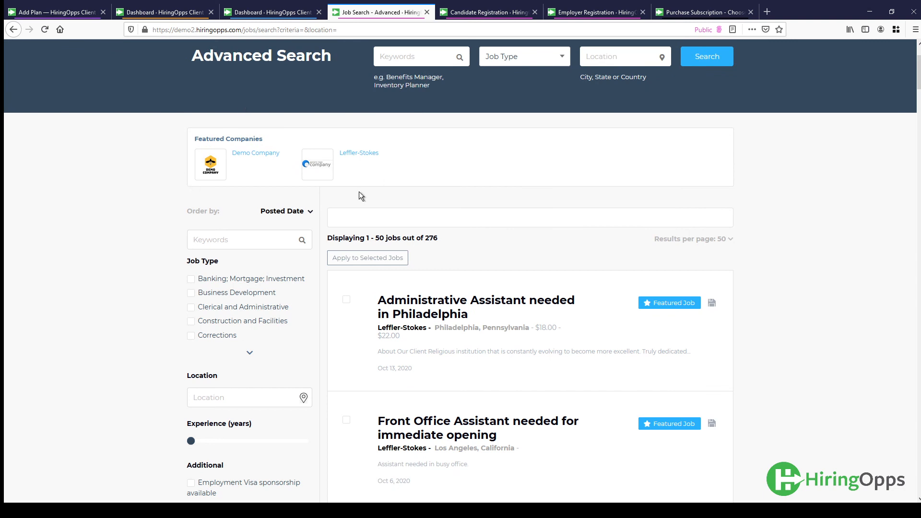
left_click(17, 33)
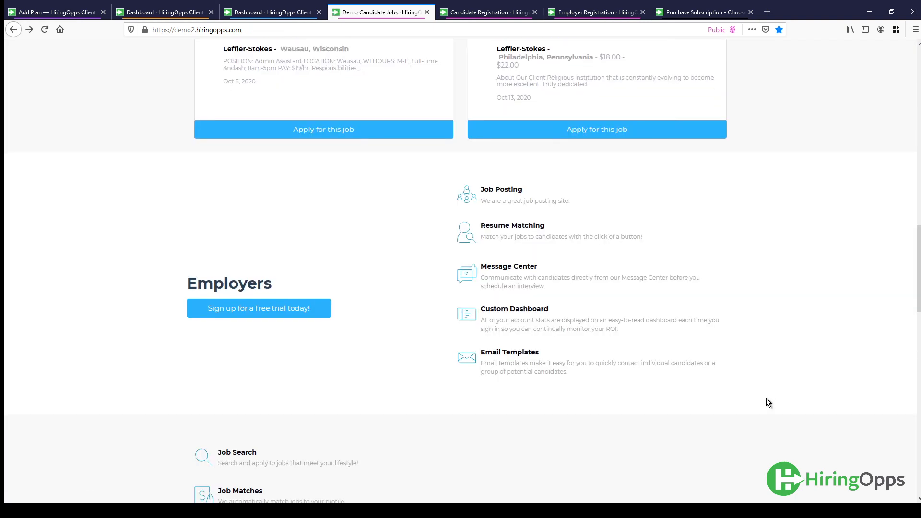
scroll(343, 417, "down", 10)
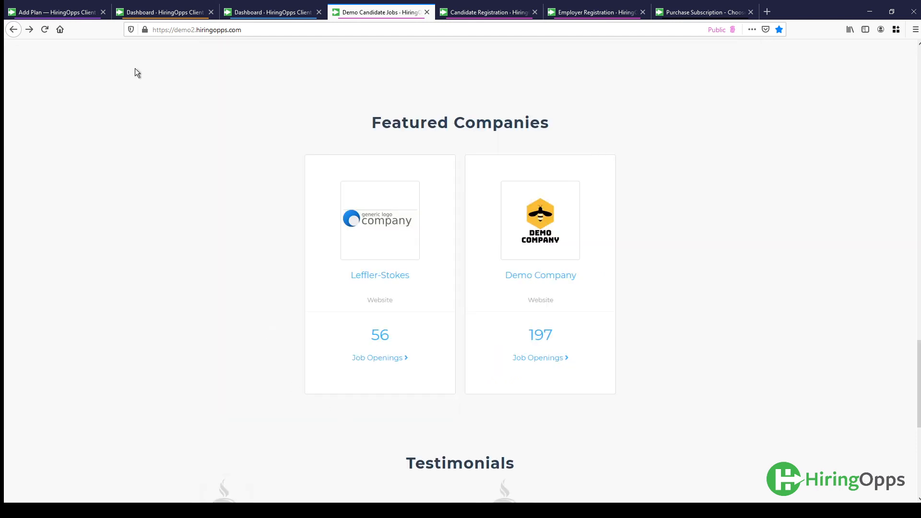
left_click(71, 13)
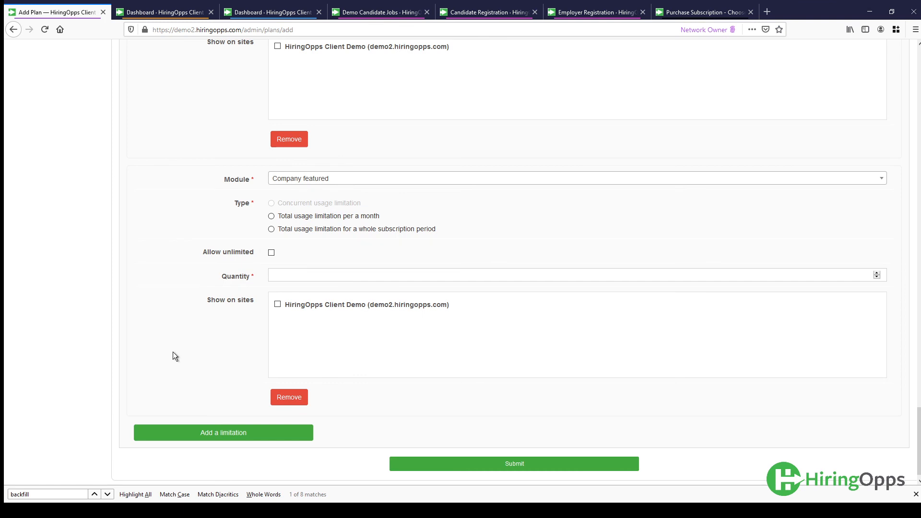
scroll(200, 397, "up", 4)
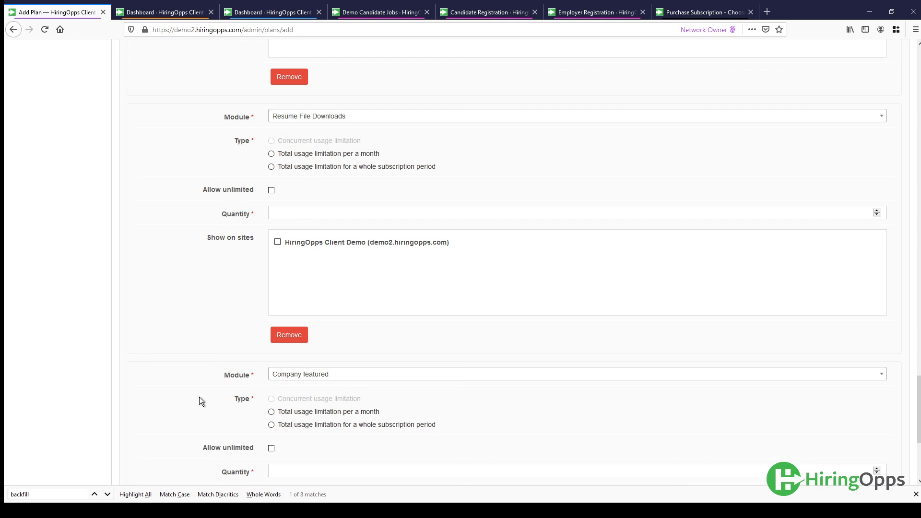
scroll(199, 397, "down", 5)
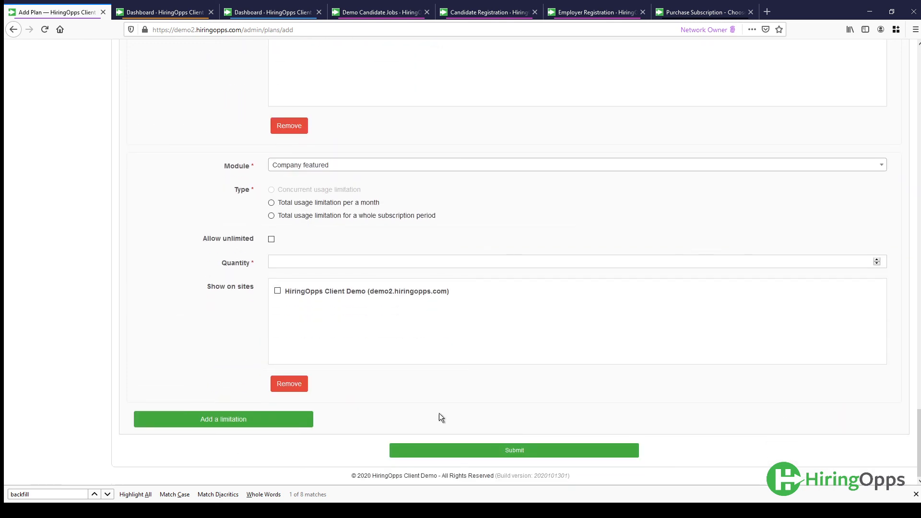
Leave the plan form without submitting it and look through the existing plans in the Recurring Plans list
left_click_drag(919, 422, 919, 61)
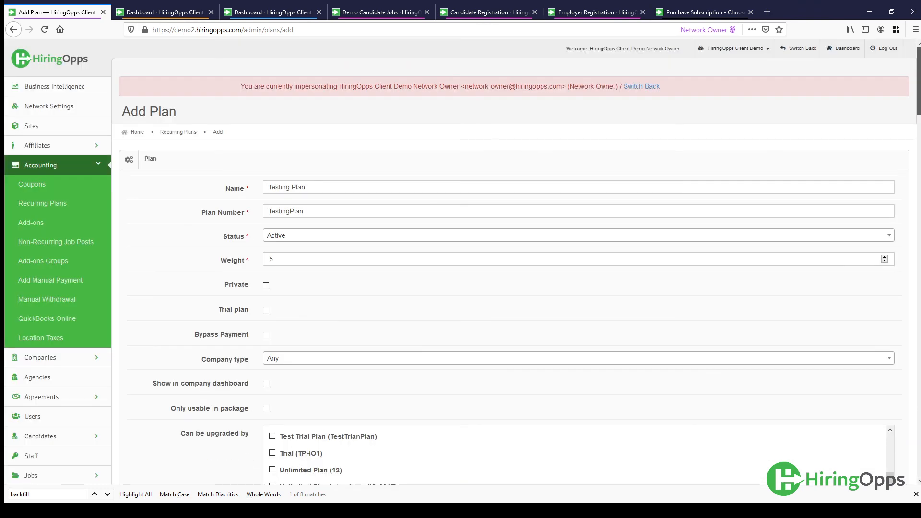
left_click(68, 211)
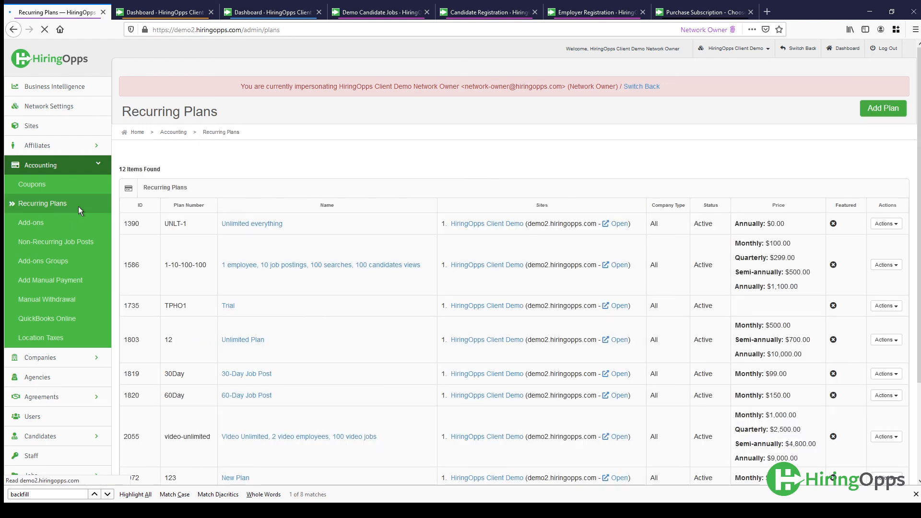
scroll(669, 297, "down", 2)
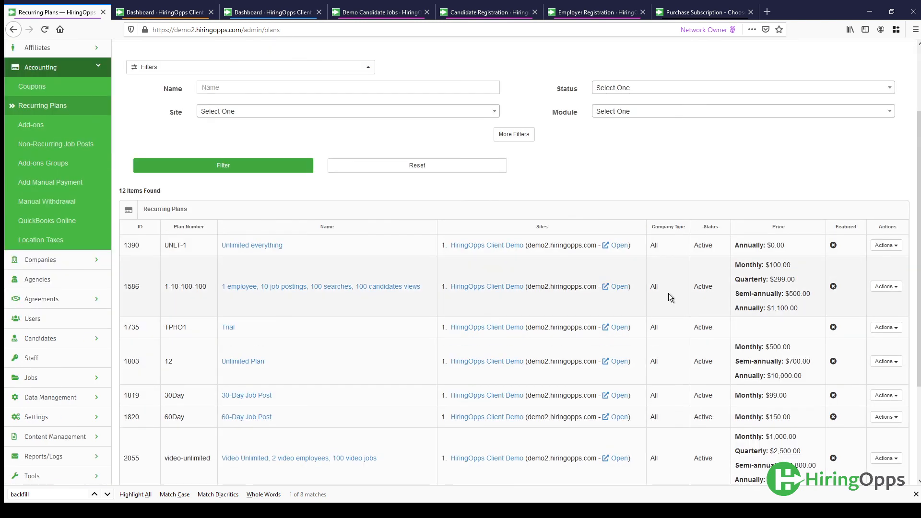
scroll(668, 298, "down", 1)
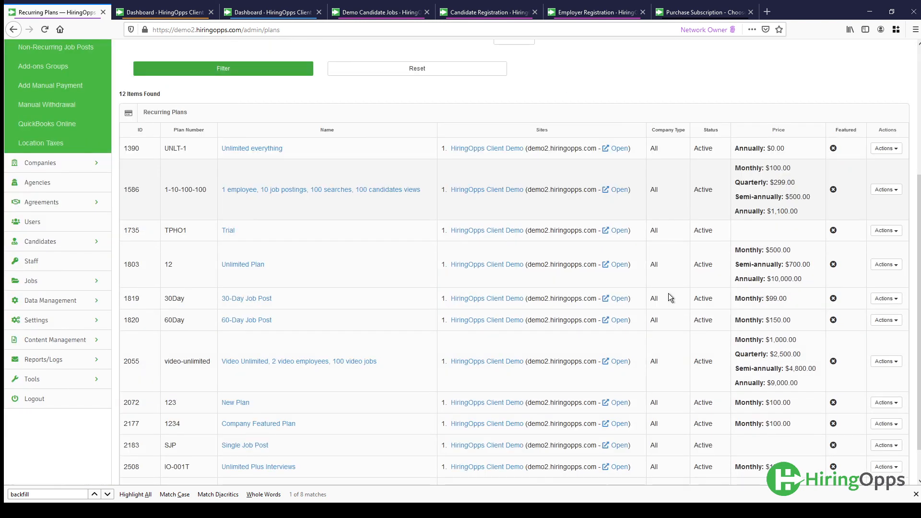
scroll(670, 374, "up", 2)
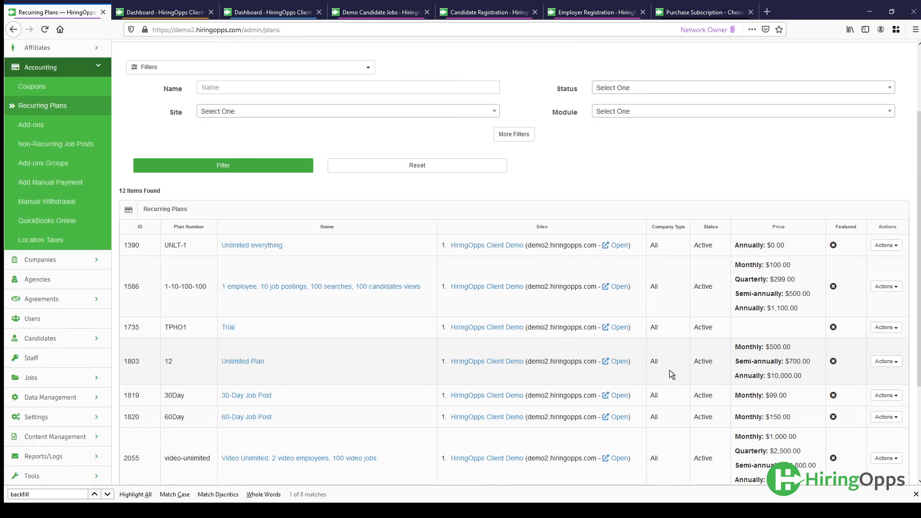